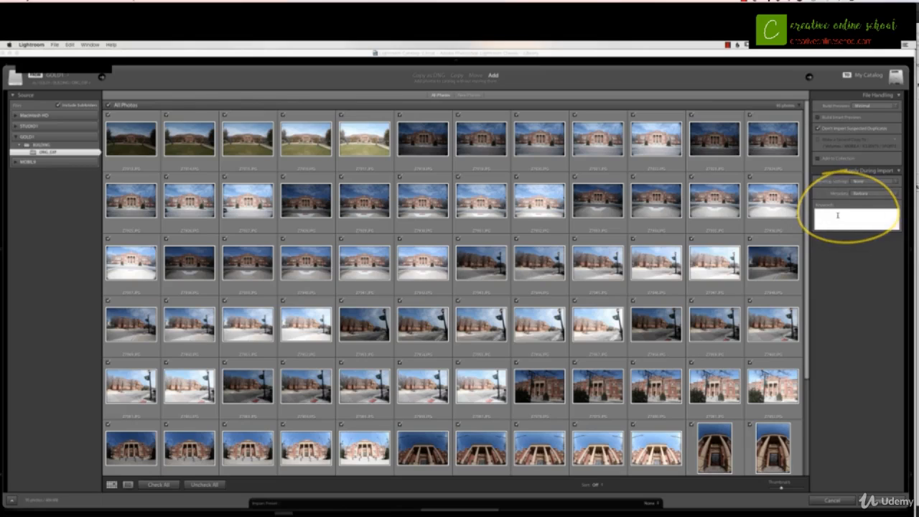
Enter the keyword "Southfield" for the checked building photos and import them into the catalog.
type("South")
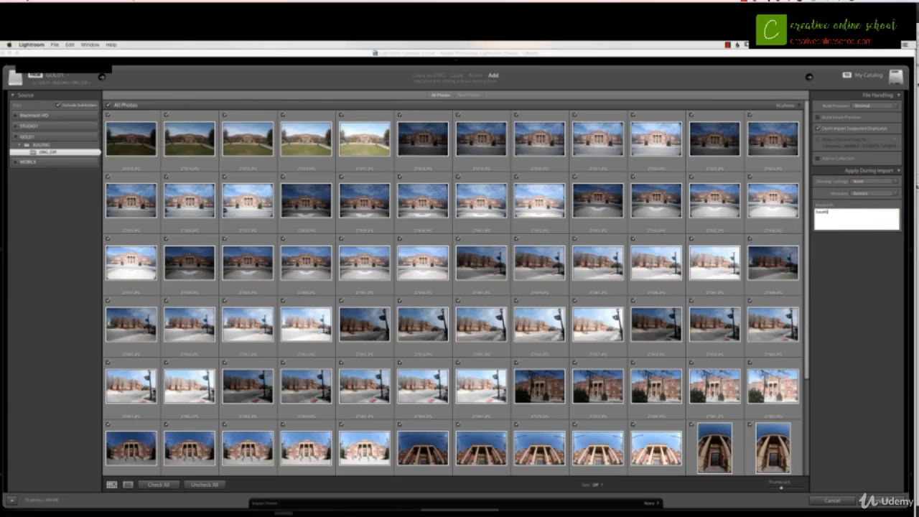
type("field")
key("super+a")
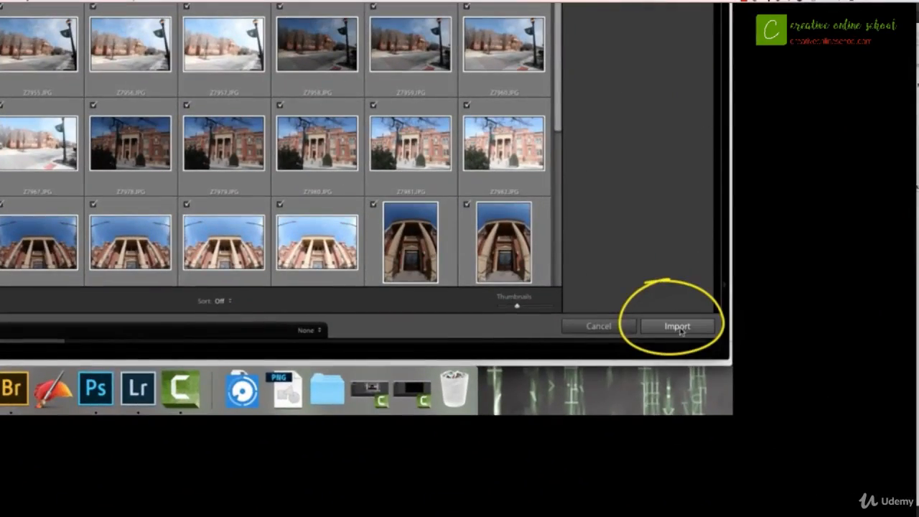
left_click(678, 327)
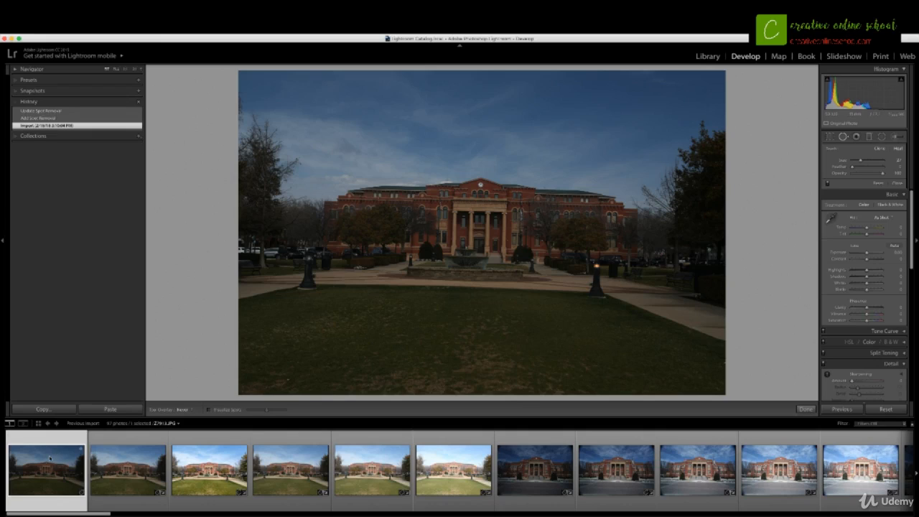
Select all imported photos for auto-sync and heal the dust spot in the first photo's sky with Spot Removal at size 40.
key("super+a")
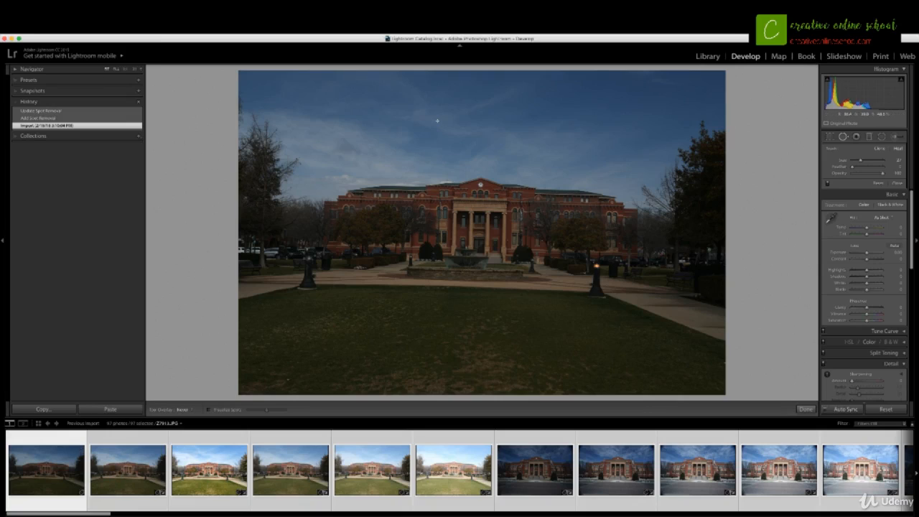
key("z")
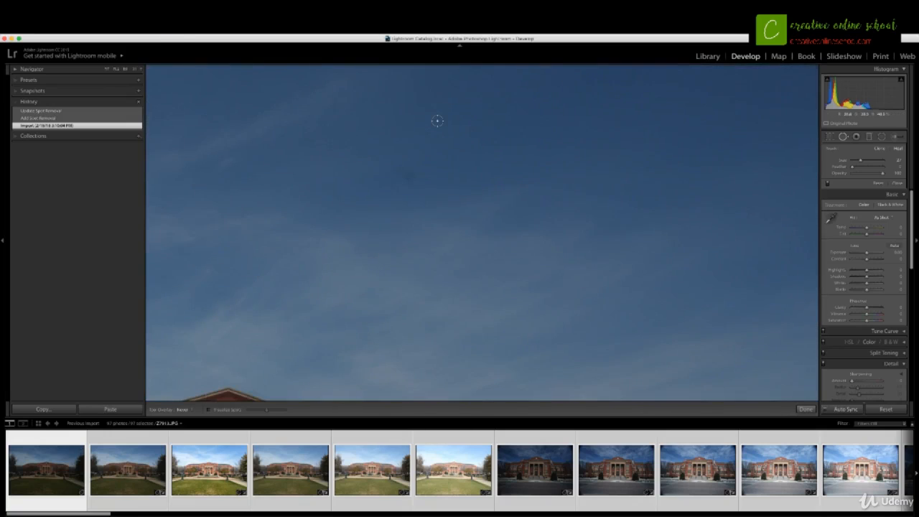
scroll(438, 120, "up", 5)
left_click(843, 136)
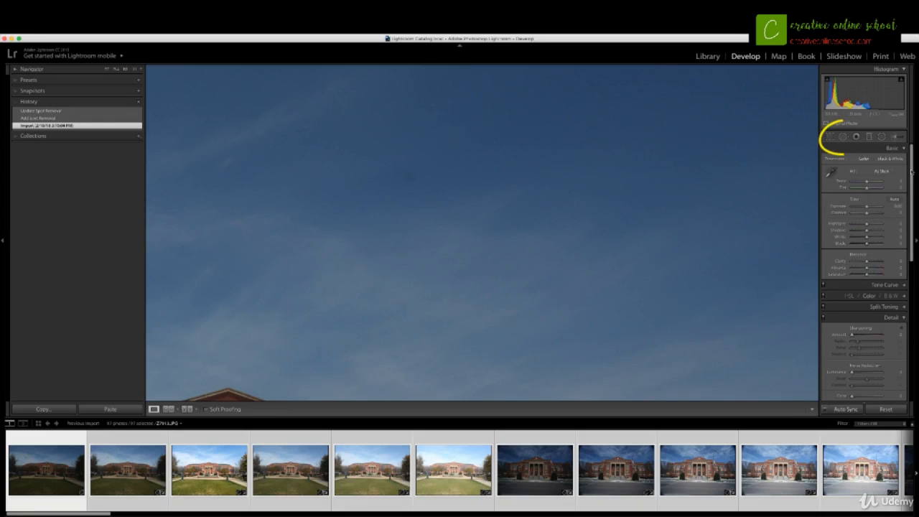
left_click(843, 136)
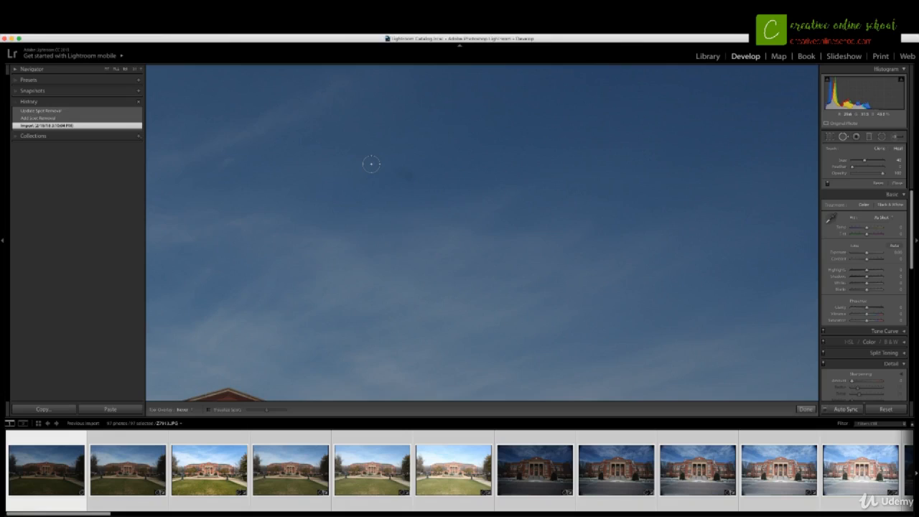
left_click_drag(386, 161, 417, 181)
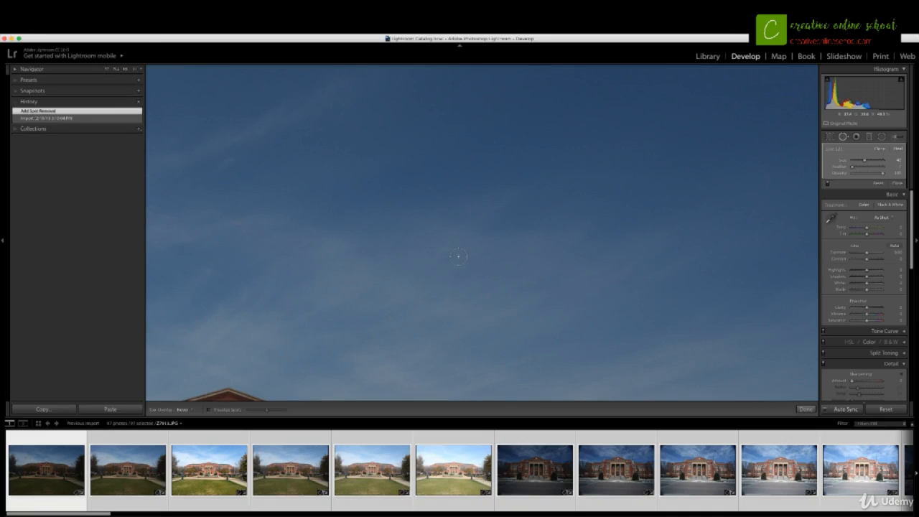
Move the heal source to a clean patch of sky left of the dust spot and return to the full-photo view.
key("h")
left_click_drag(368, 188, 303, 168)
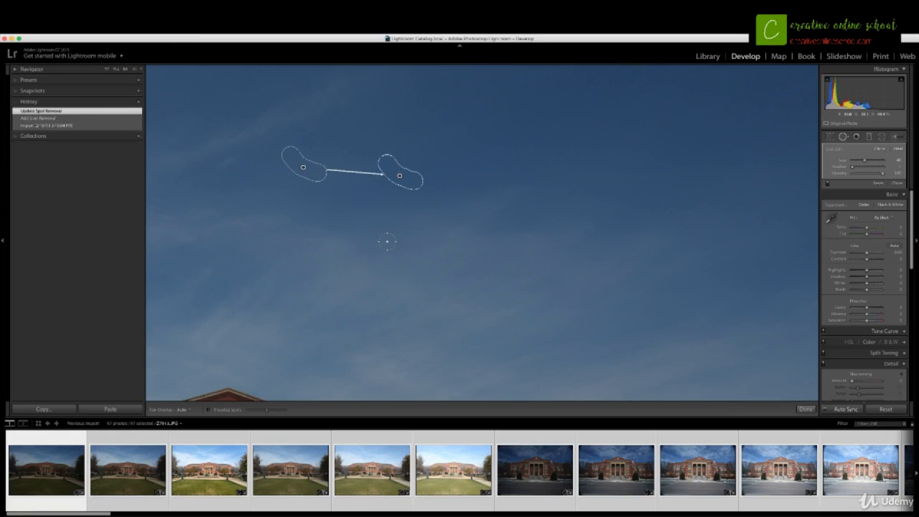
key("h")
left_click(106, 69)
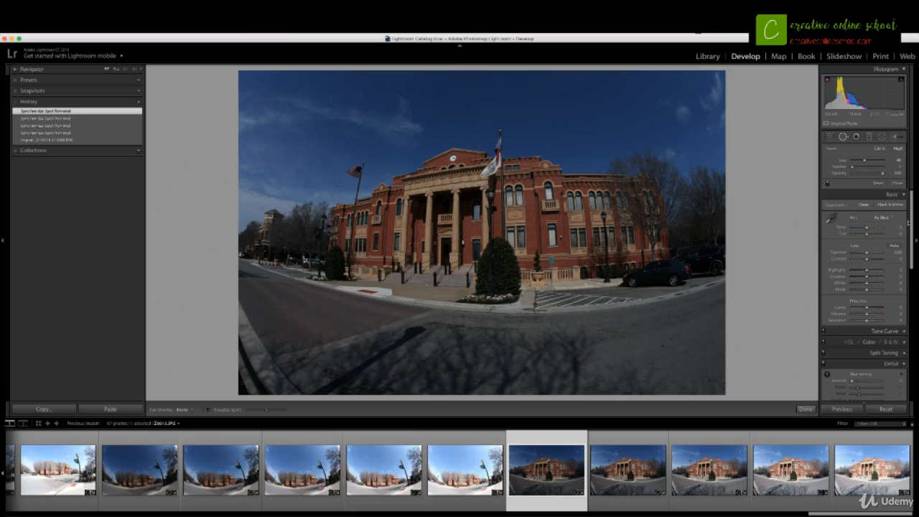
Turn on Remove Chromatic Aberration and Enable Profile Corrections for the darkest corner-view exposure of the building.
scroll(908, 223, "down", 8)
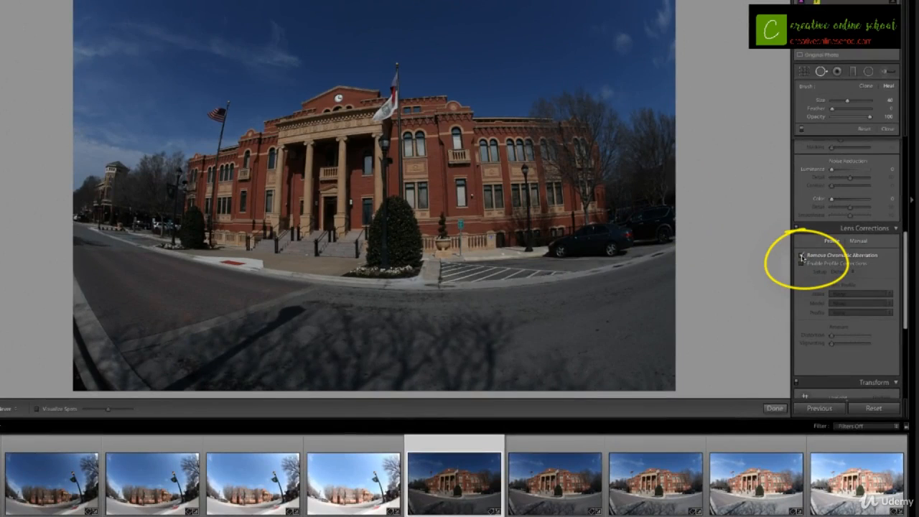
left_click(802, 256)
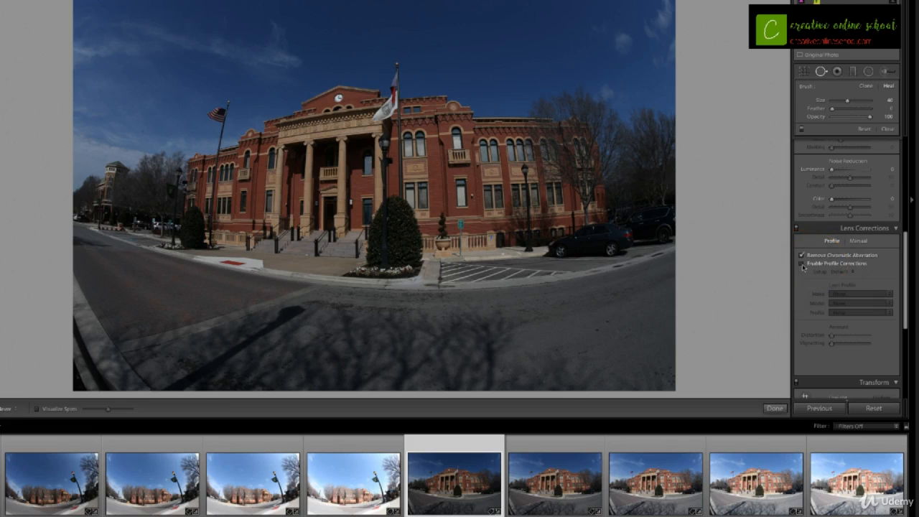
left_click(802, 264)
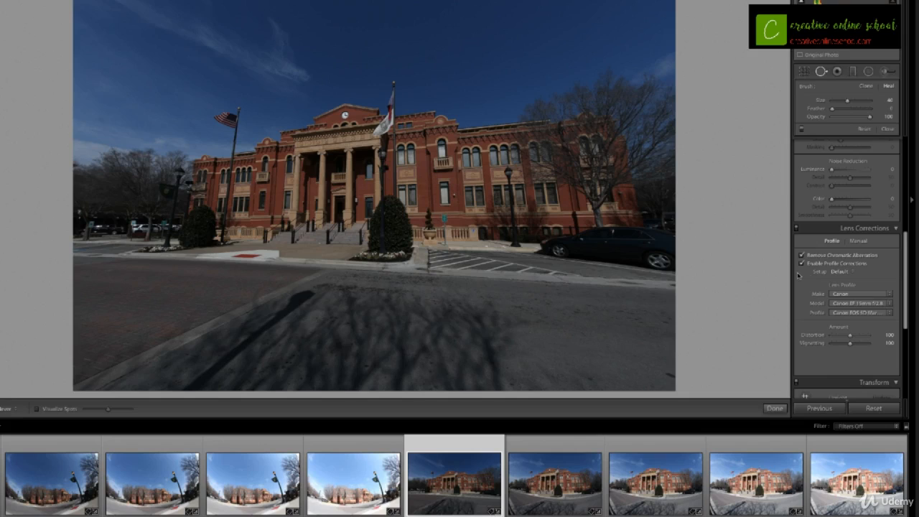
Try the Level Upright correction on the corner-view photo and apply Vertical instead.
left_click_drag(904, 263, 902, 321)
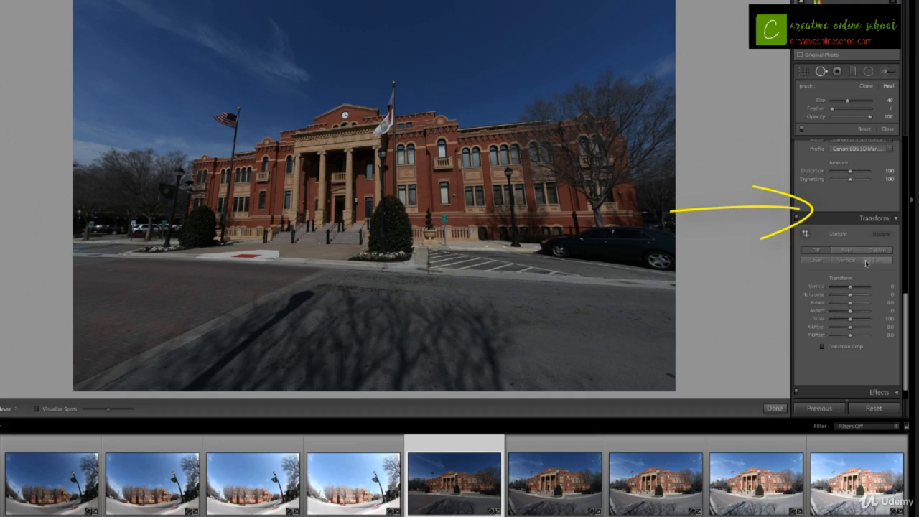
left_click(814, 263)
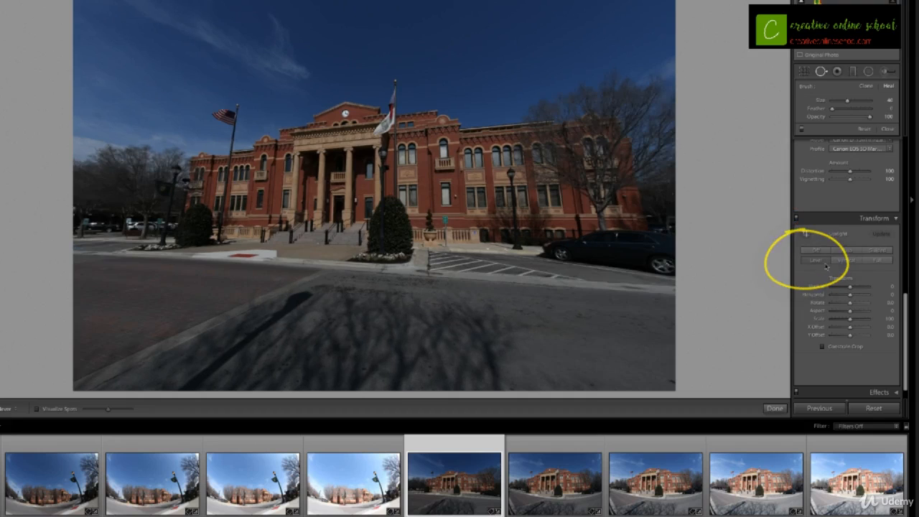
left_click(847, 262)
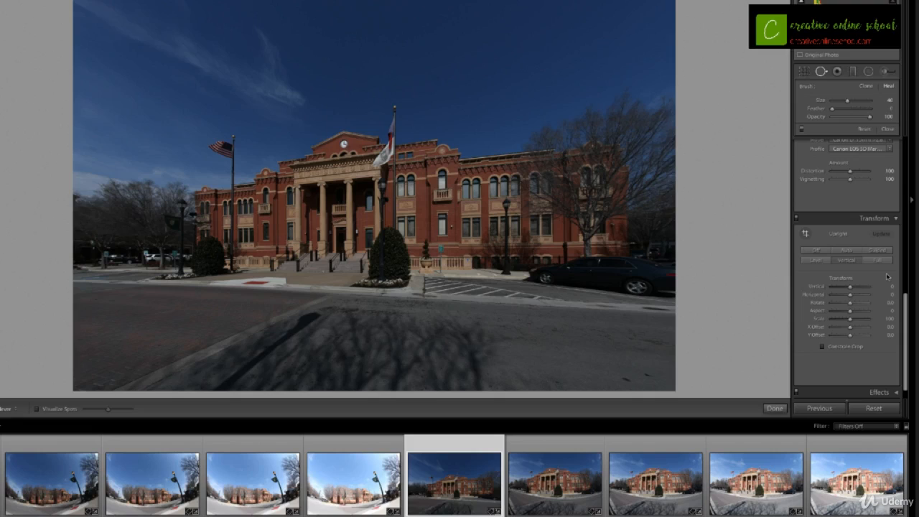
Adjust the corner-view photo's transform to Aspect +79, Scale 110 and X Offset -5.5, leaving Vertical at 0.
left_click_drag(850, 286, 849, 330)
double_click(851, 287)
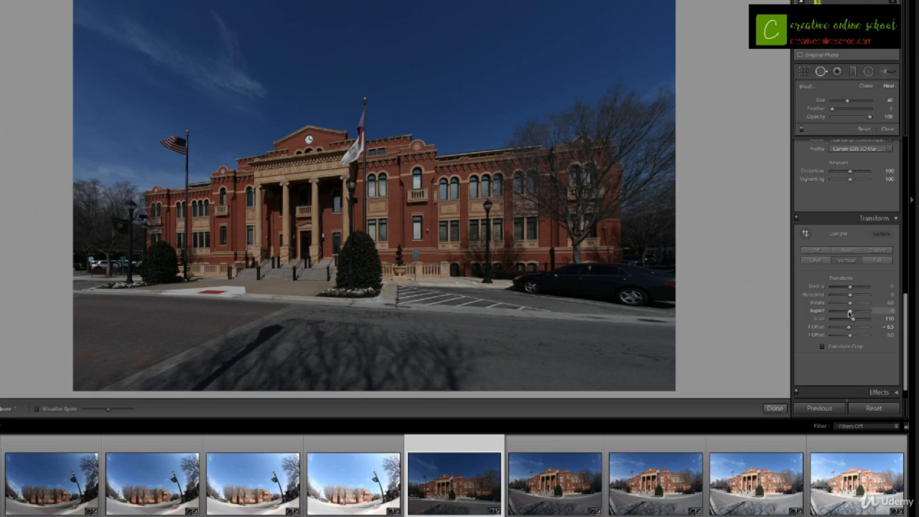
left_click_drag(851, 314, 864, 312)
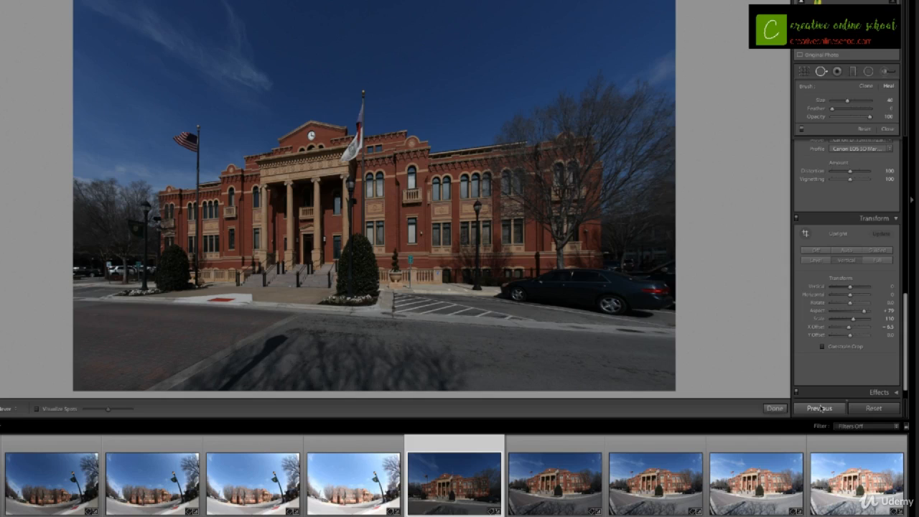
Synchronize all settings from the corrected corner-view photo to the other four exposures of its bracket and check the results.
left_click(563, 466)
left_click(629, 469)
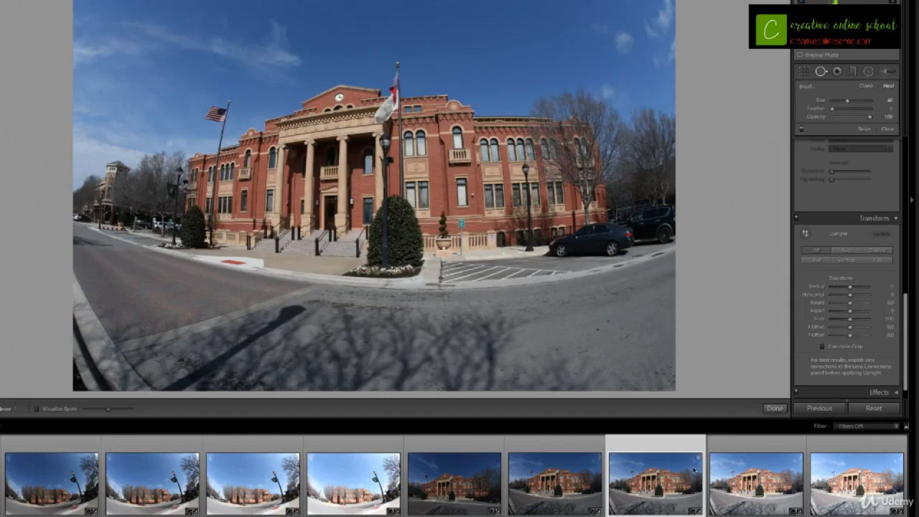
left_click(731, 470)
left_click(474, 469)
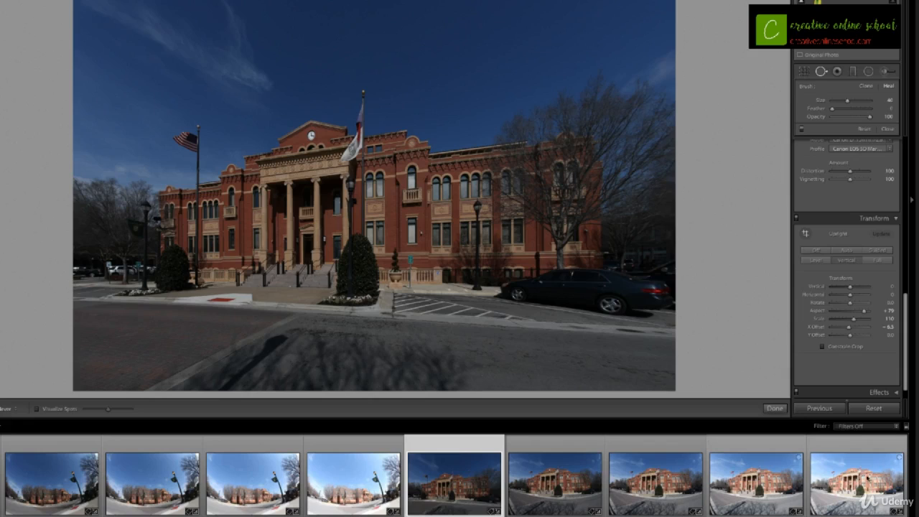
key("shift")
left_click(856, 475, "shift")
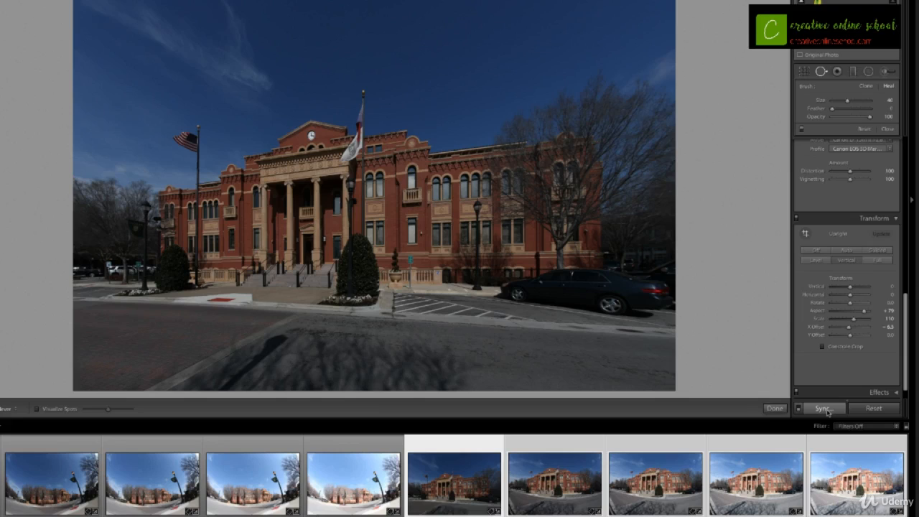
left_click(823, 408)
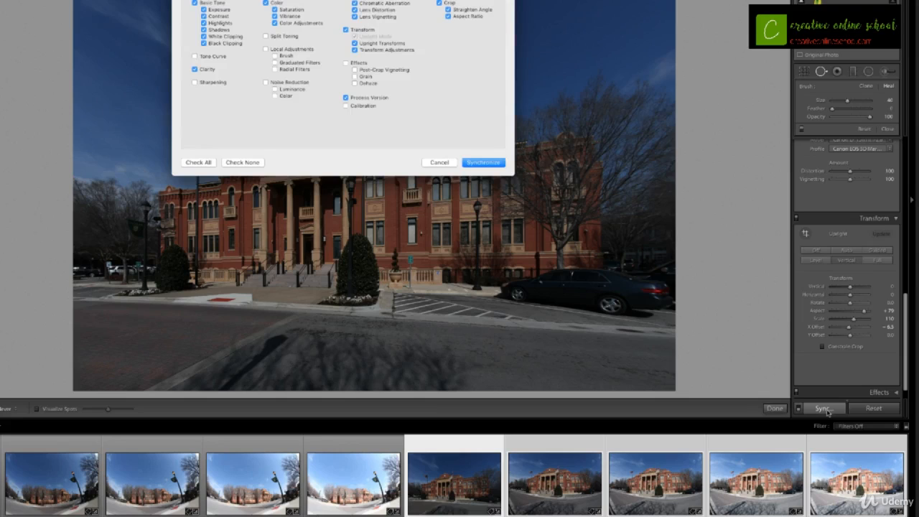
left_click(200, 163)
left_click(484, 163)
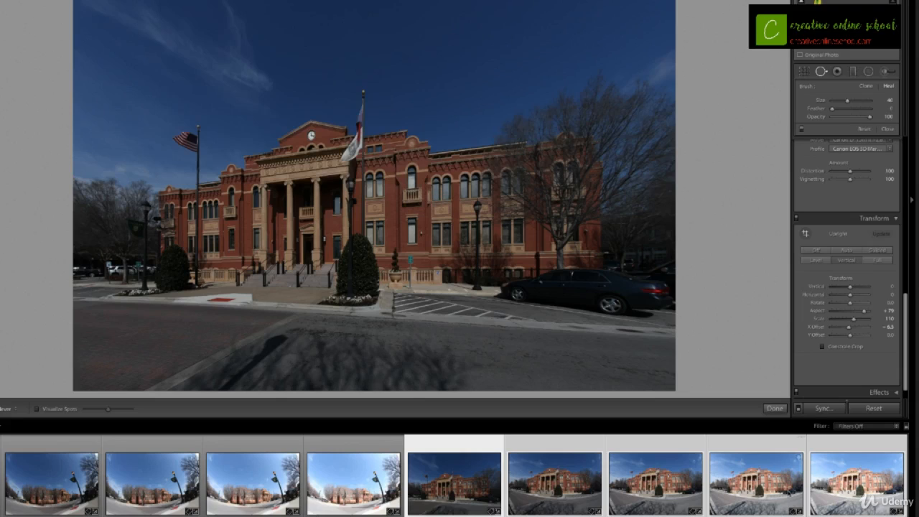
left_click(563, 484)
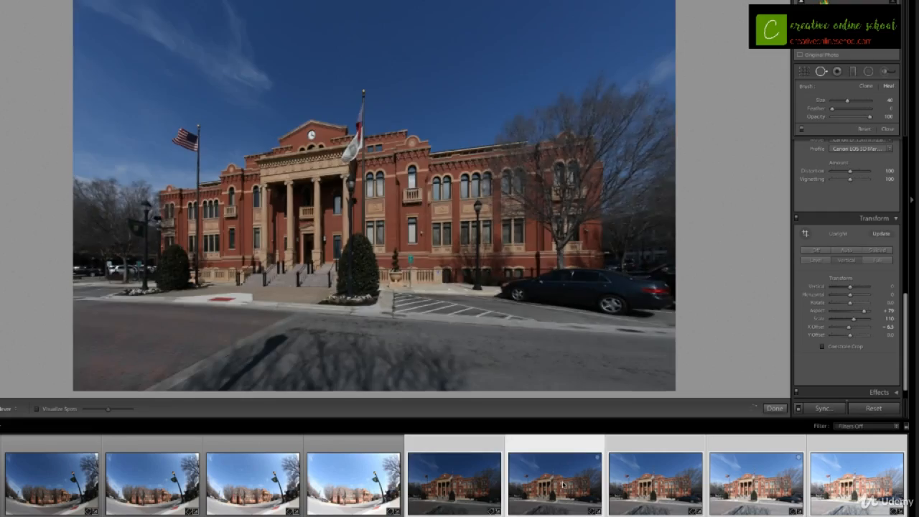
left_click(654, 482)
left_click(736, 489)
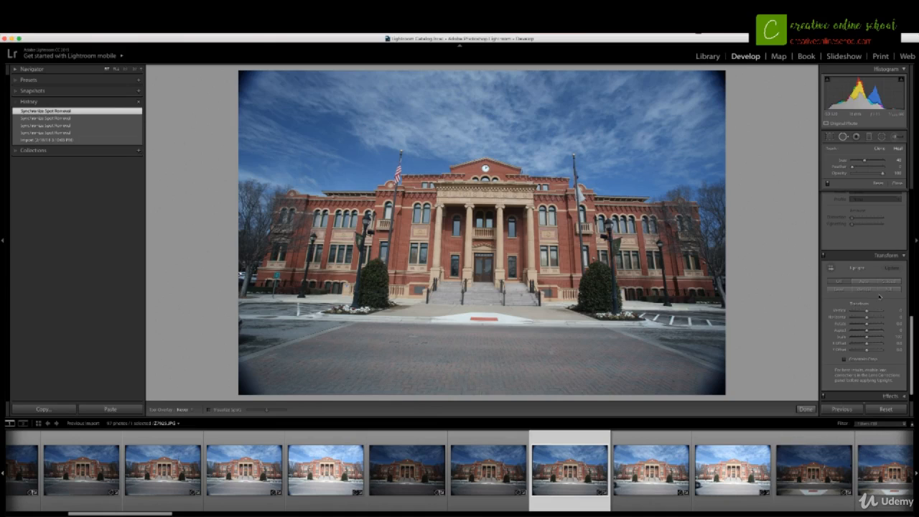
Turn on Remove Chromatic Aberration and Enable Profile Corrections for the front-view building photo with dark corners.
scroll(879, 295, "up", 5)
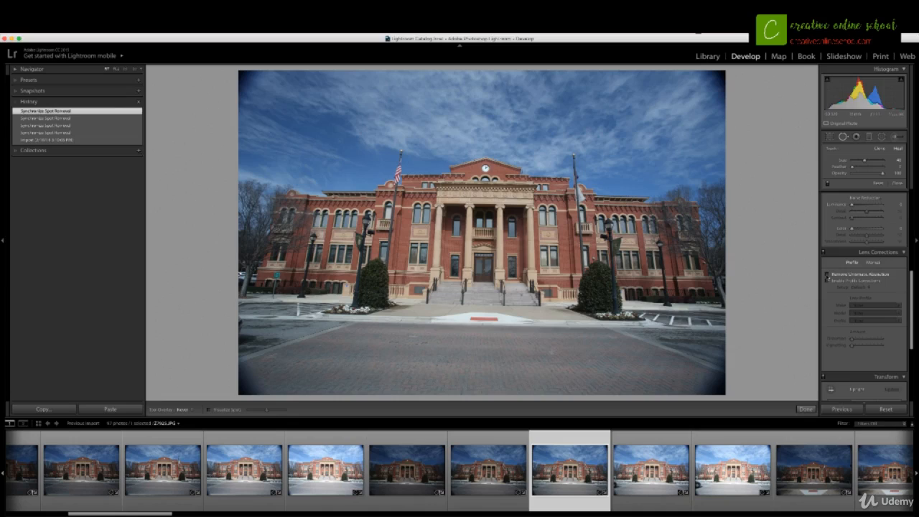
left_click(828, 275)
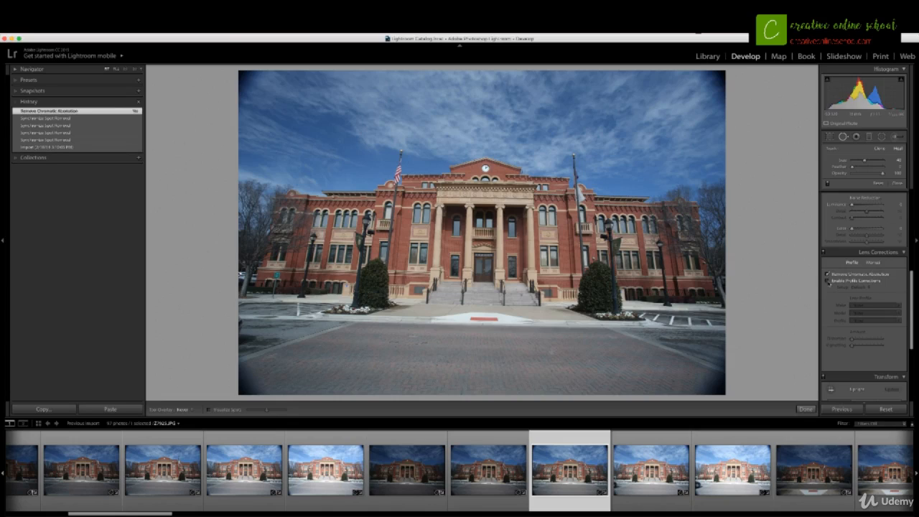
left_click(828, 281)
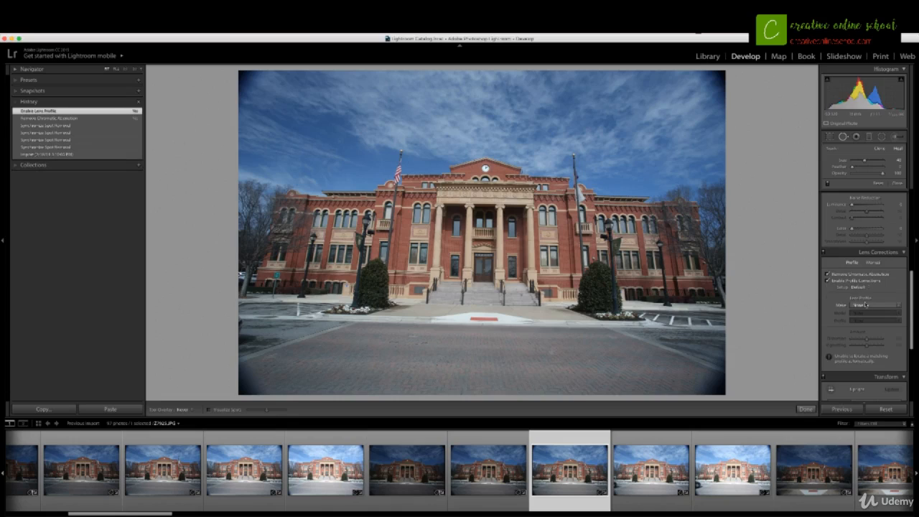
Set the lens profile to make Canon and model Canon EF 17-40mm, and compare the photo before and after through its history.
left_click(869, 306)
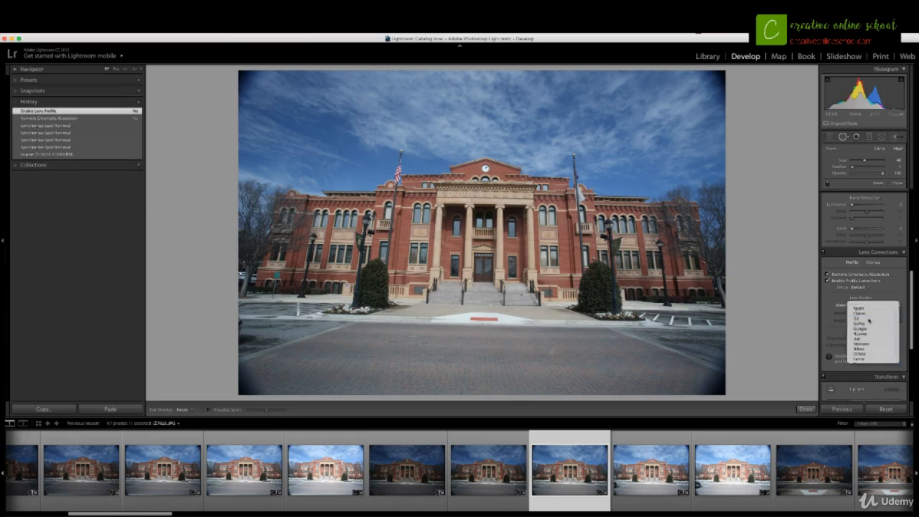
left_click(869, 320)
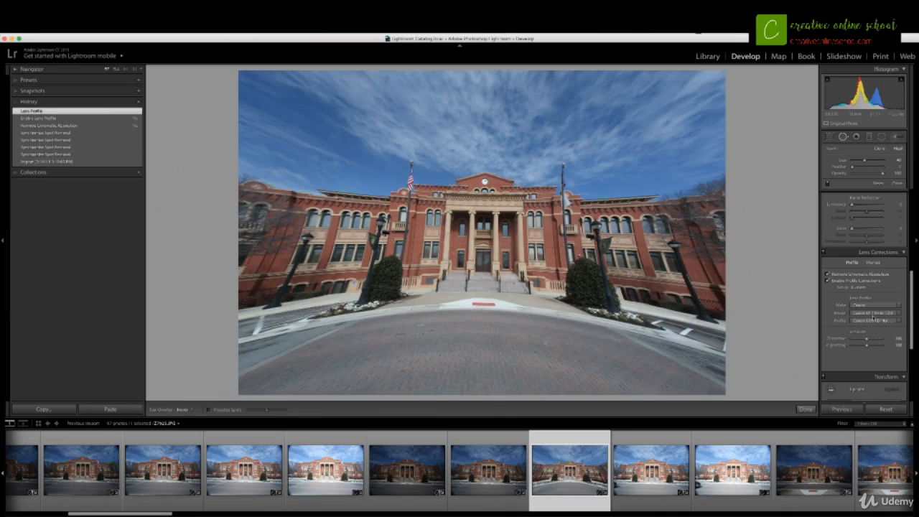
left_click(874, 314)
left_click(874, 317)
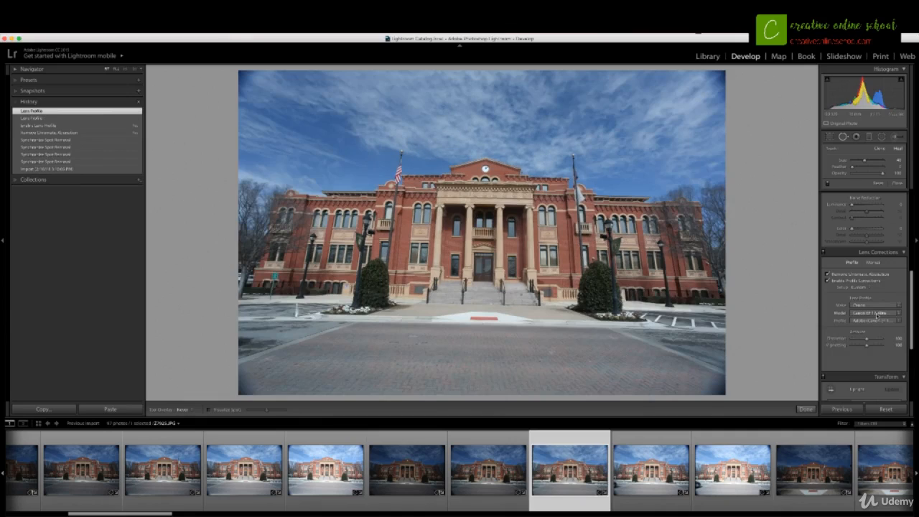
left_click(30, 126)
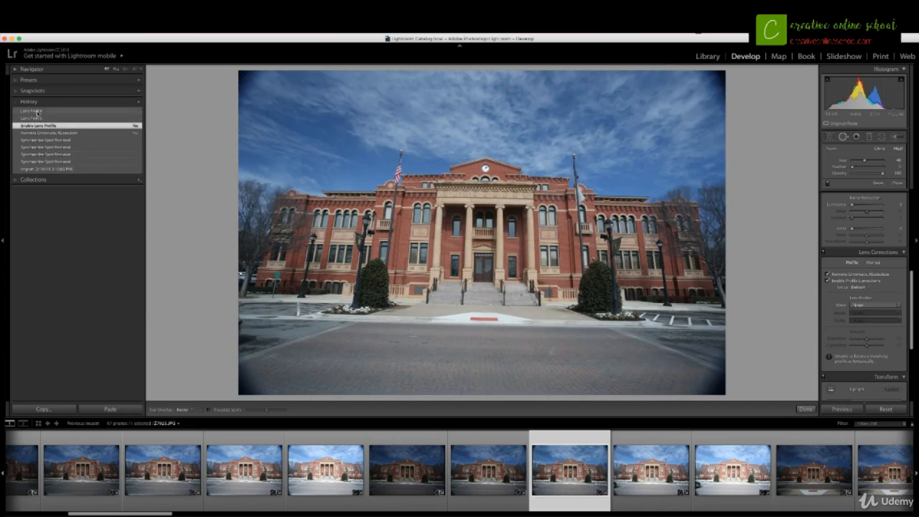
left_click(32, 112)
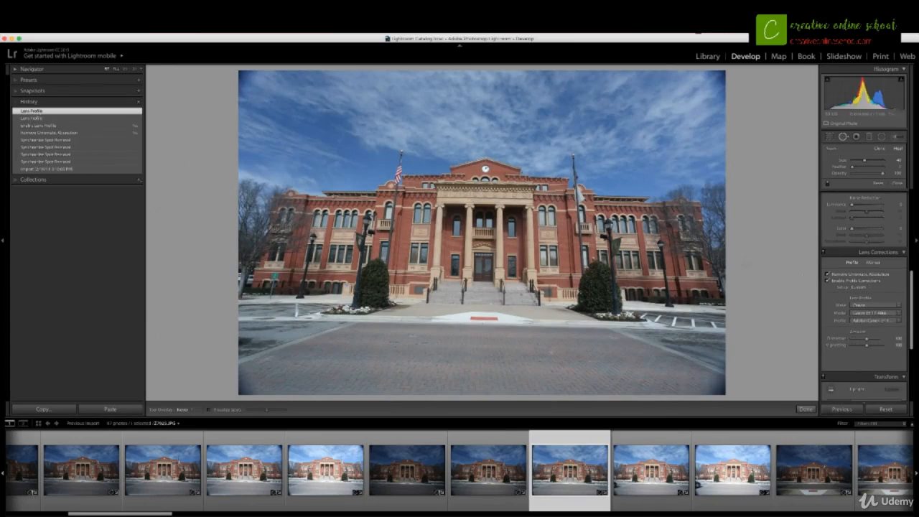
Apply the Vertical Upright correction to the front-view photo that includes the near sidewalk.
scroll(867, 335, "down", 5)
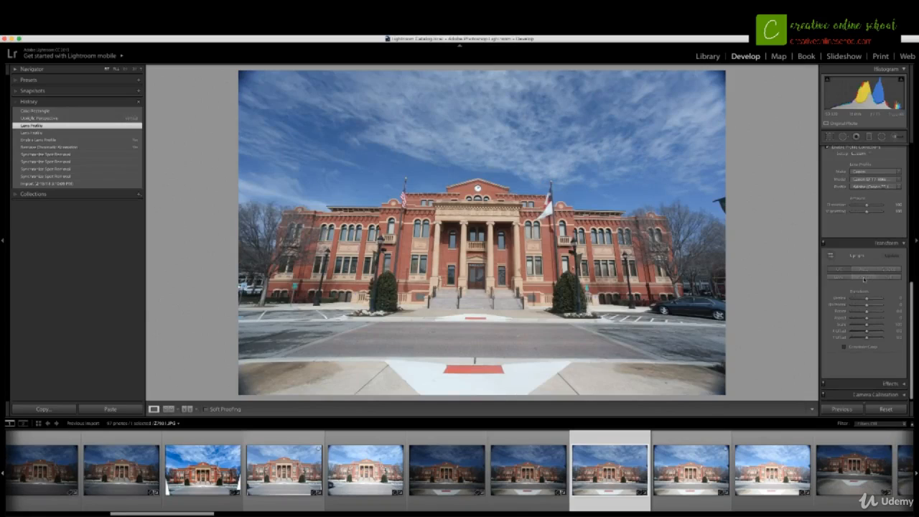
left_click(863, 279)
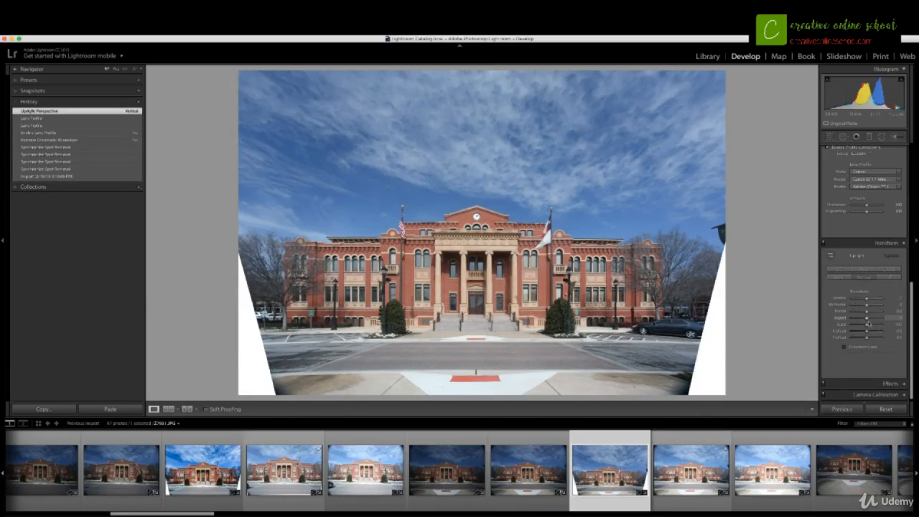
Scale up the front-view photo slightly and crop some sky and the near sidewalk, with the crop's aspect ratio unconstrained.
left_click_drag(866, 325, 869, 327)
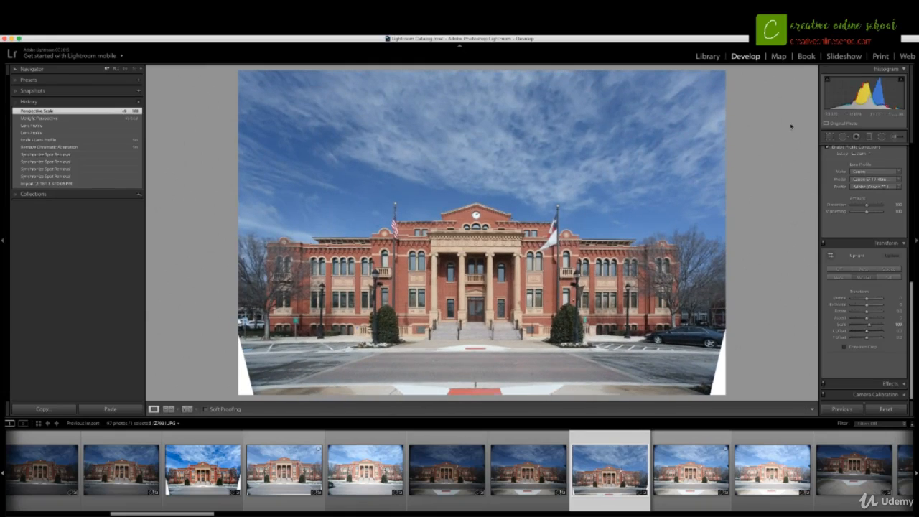
left_click(831, 137)
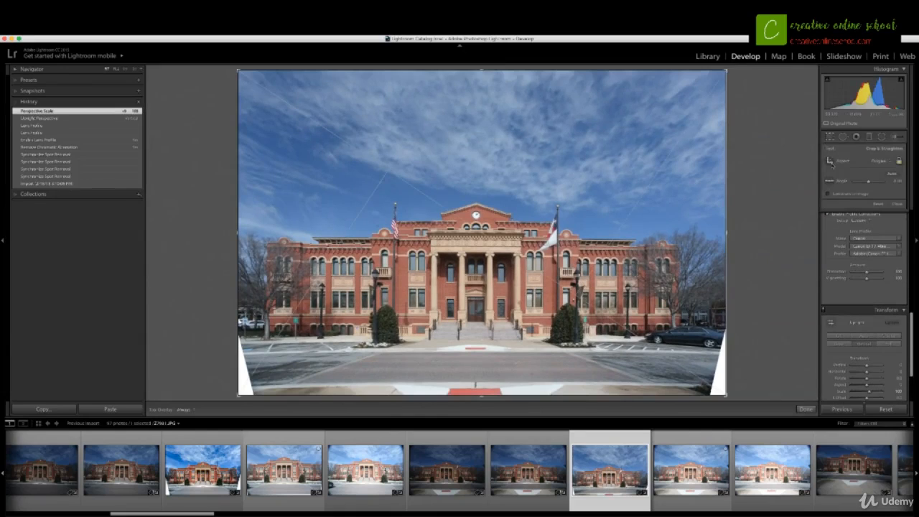
mouse_move(481, 70)
left_mouse_down()
mouse_move(479, 84)
mouse_move(478, 72)
left_mouse_up()
right_click(479, 71)
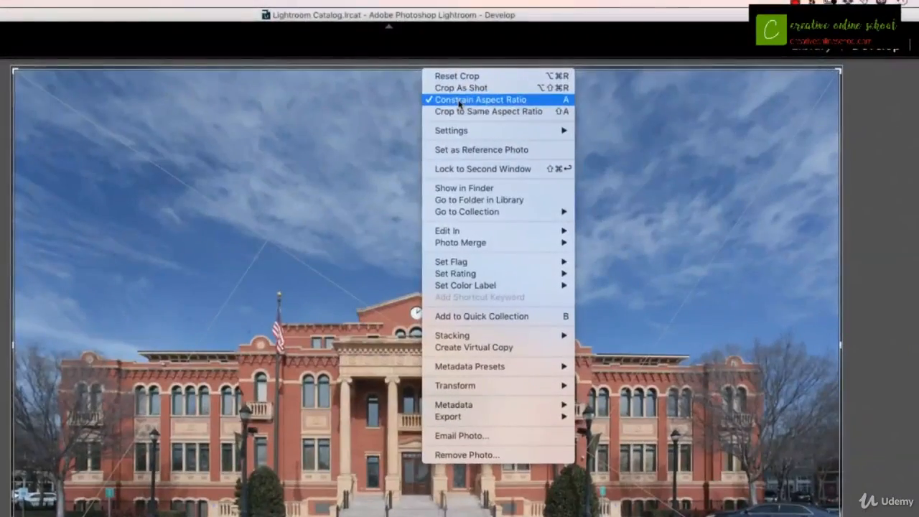
left_click(460, 104)
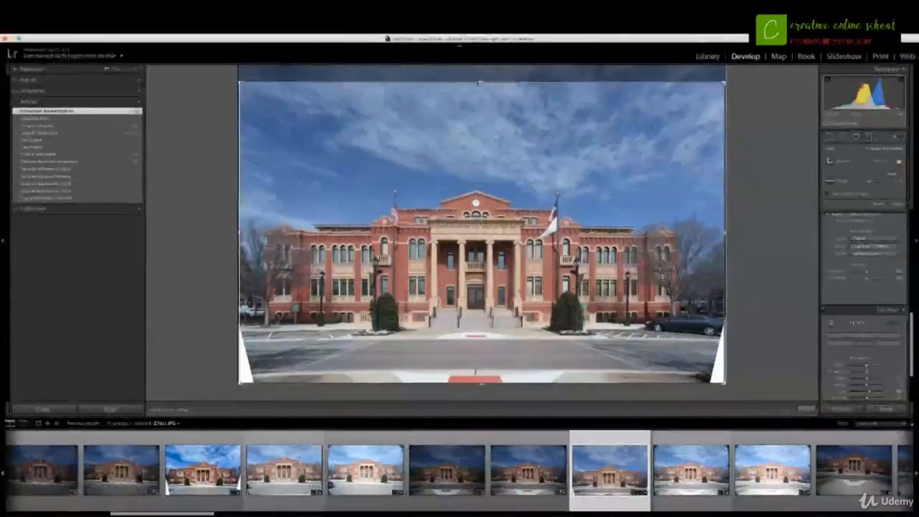
left_click_drag(478, 83, 475, 89)
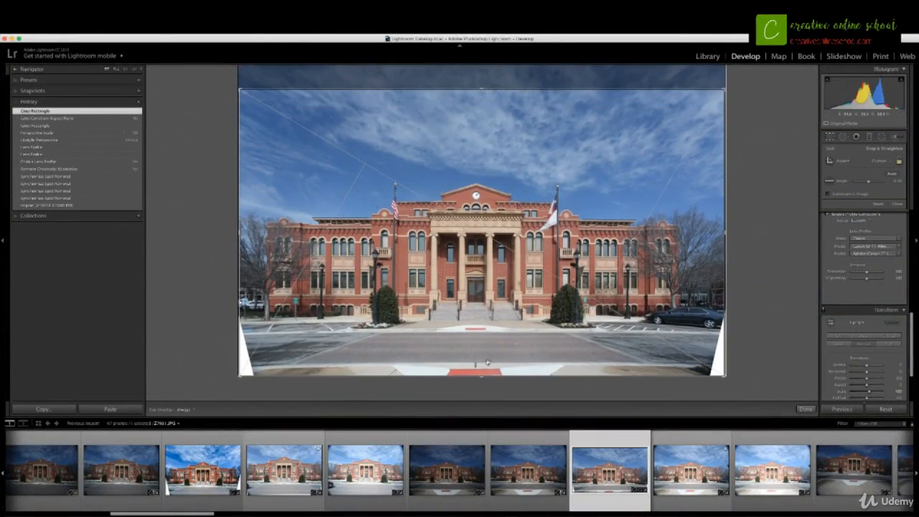
left_click_drag(479, 375, 478, 369)
key("Return")
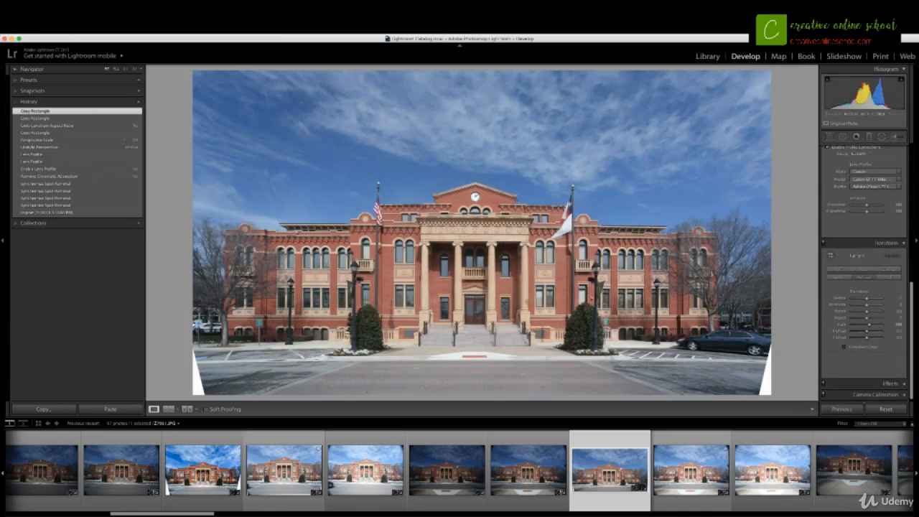
Set Highlights to -100 and Shadows to +100, raise Whites, lower Blacks to the clipping point, and add some Clarity.
scroll(853, 253, "up", 6)
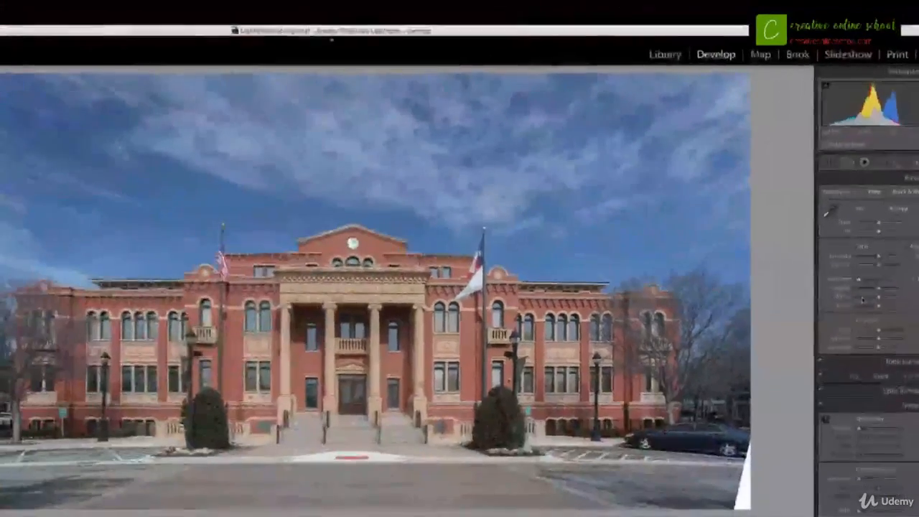
left_click_drag(877, 290, 917, 289)
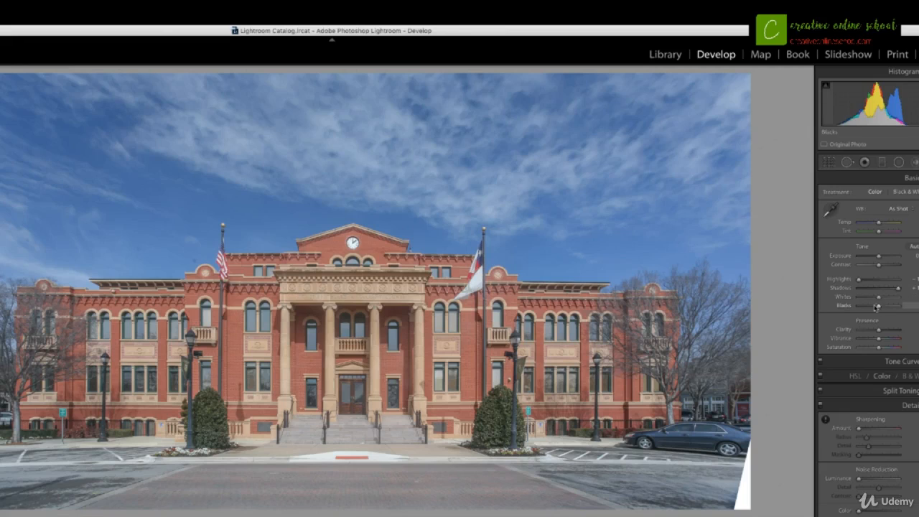
left_click(879, 300, "alt")
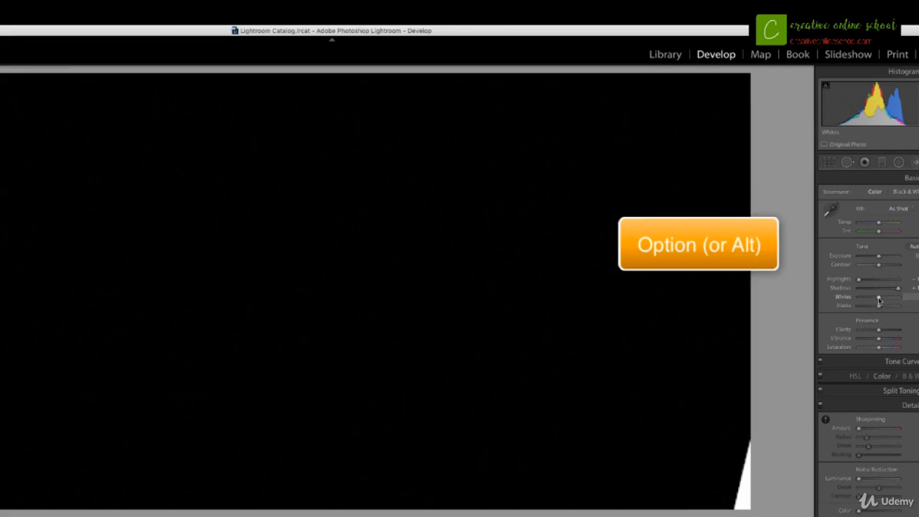
left_click_drag(879, 300, 891, 300)
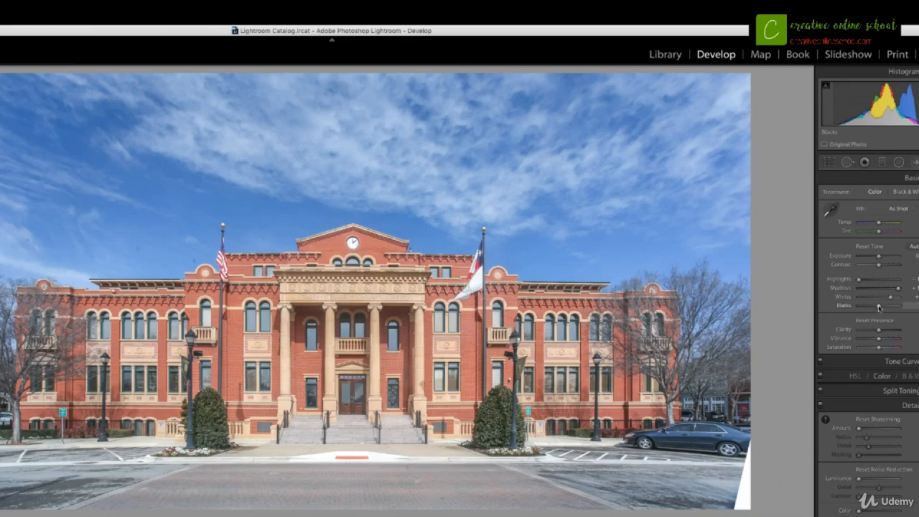
left_click(879, 307, "alt")
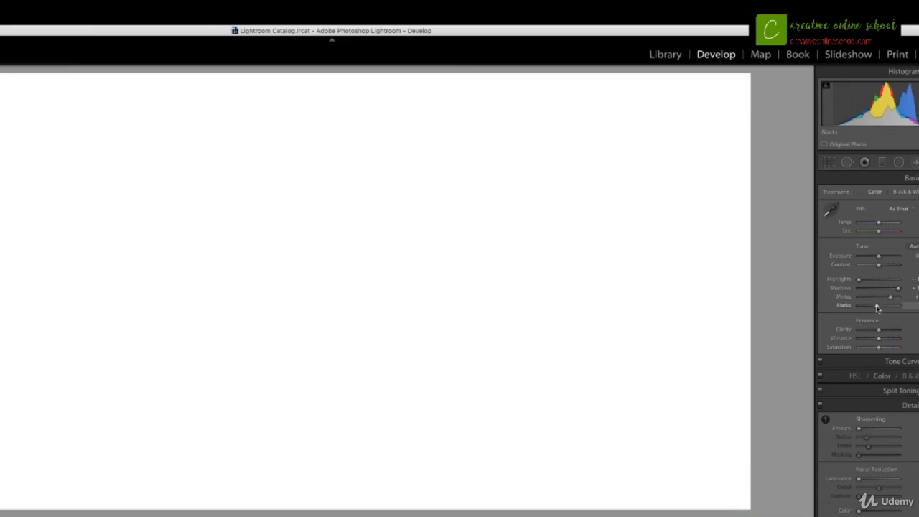
left_click_drag(874, 308, 863, 308)
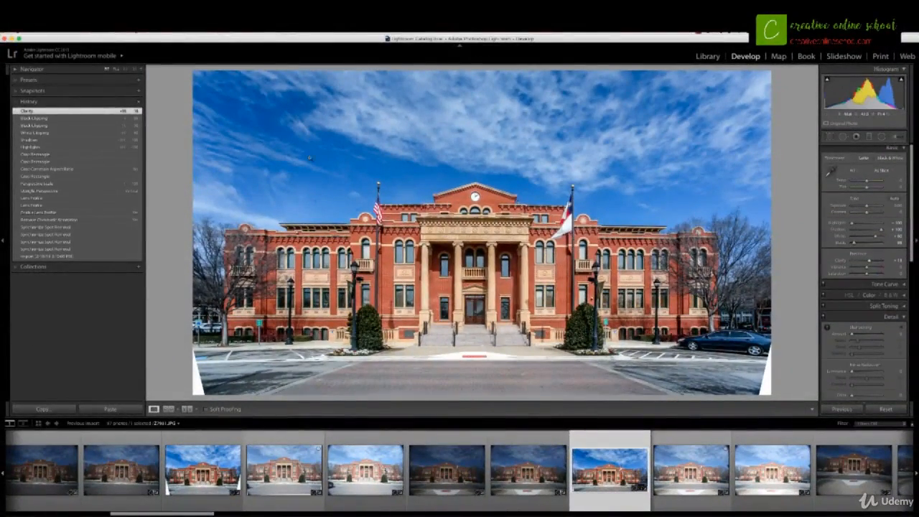
Remove the remaining dust spot in the sky with Spot Removal, and open the adjusted photo in Photoshop for editing.
key("q")
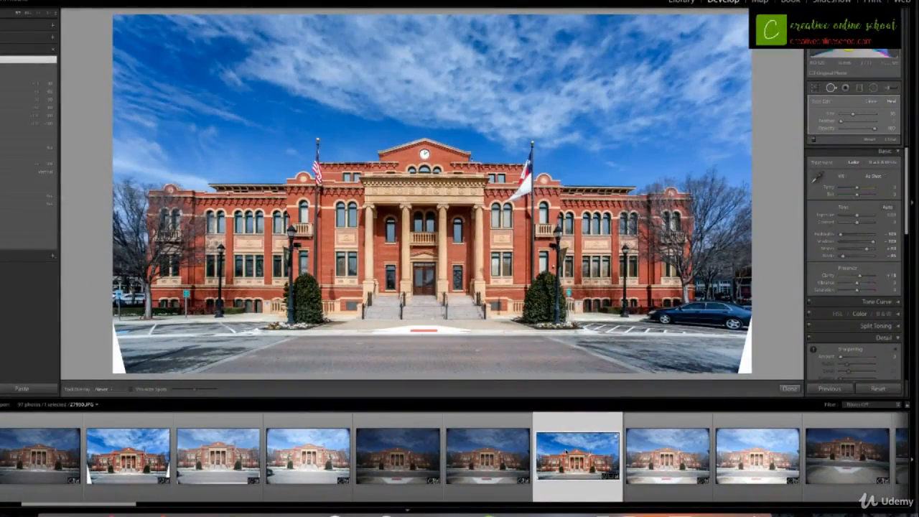
right_click(566, 451)
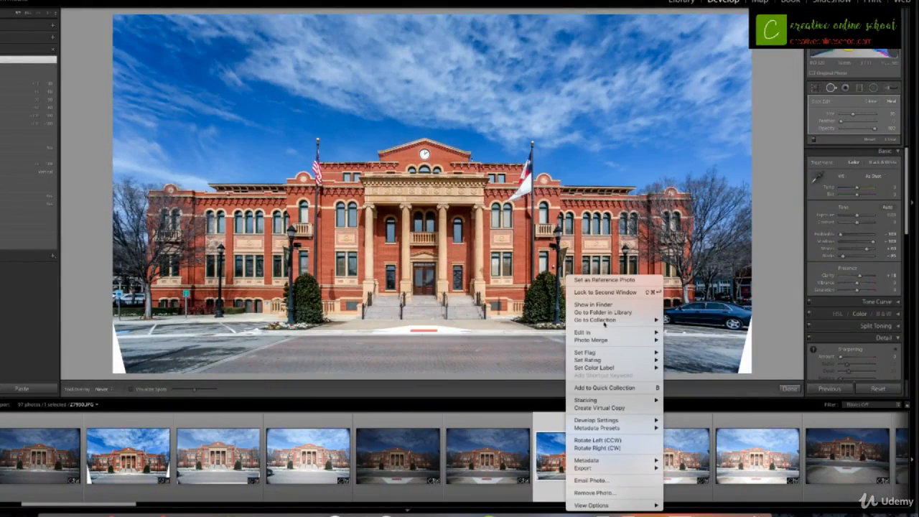
mouse_move(607, 333)
left_click(710, 298)
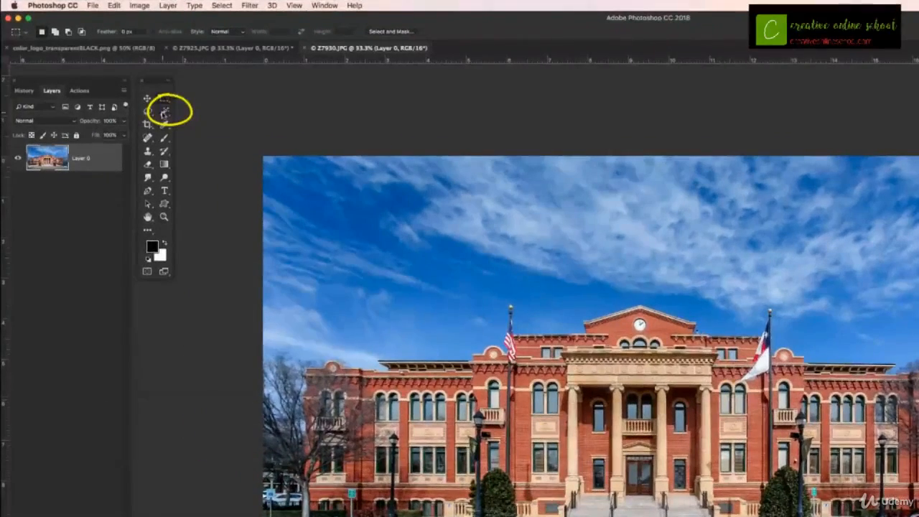
Select the two empty lower corners of the photo with the Magic Wand, fill them with Content-Aware, and deselect.
left_click(164, 112)
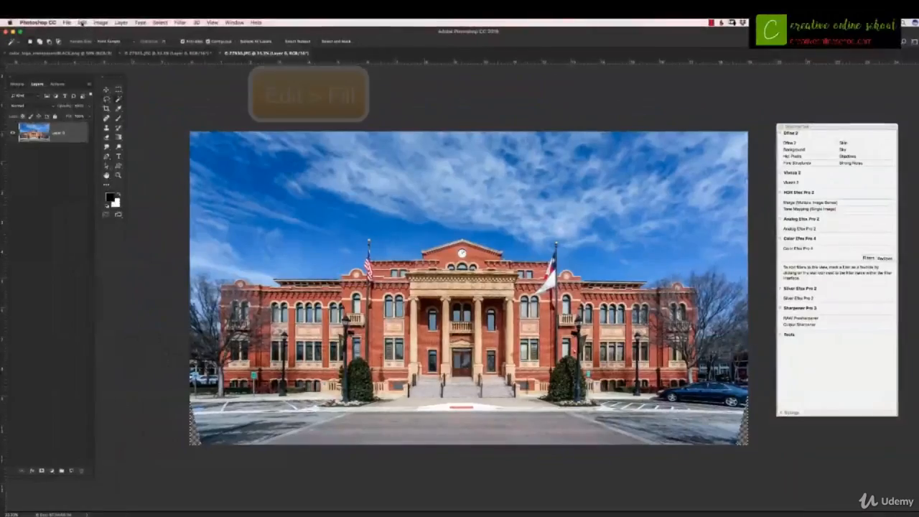
left_click(82, 22)
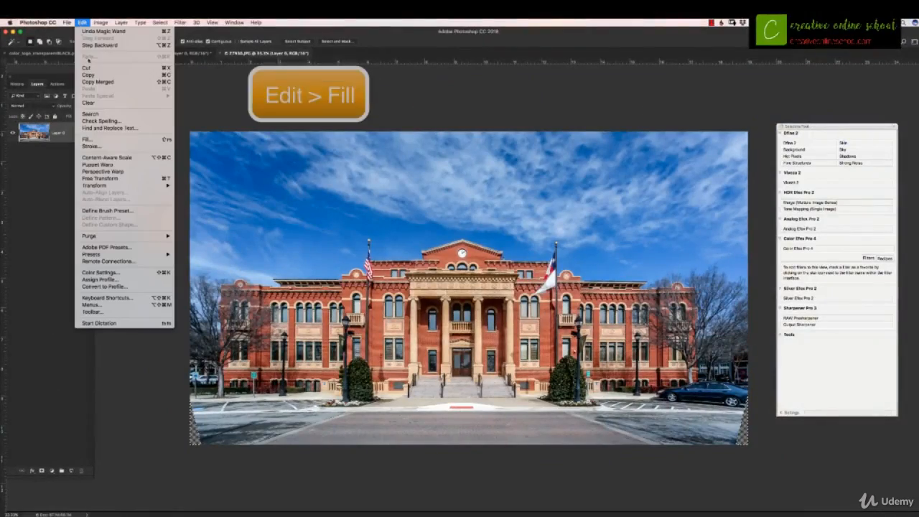
left_click(87, 139)
left_click(368, 146)
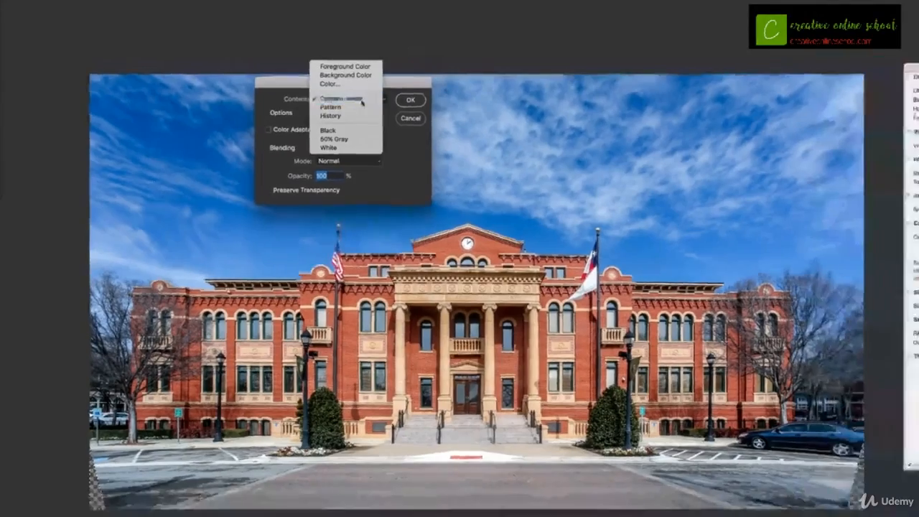
left_click(415, 87)
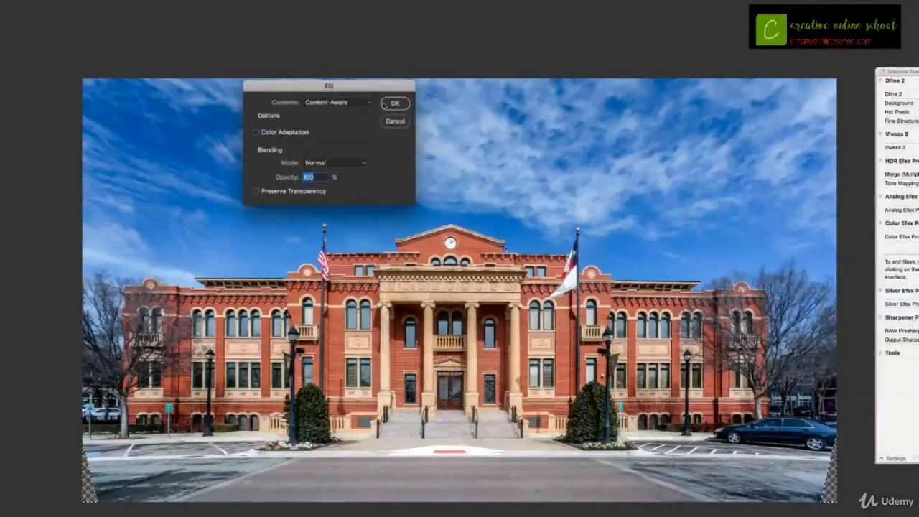
left_click(395, 103)
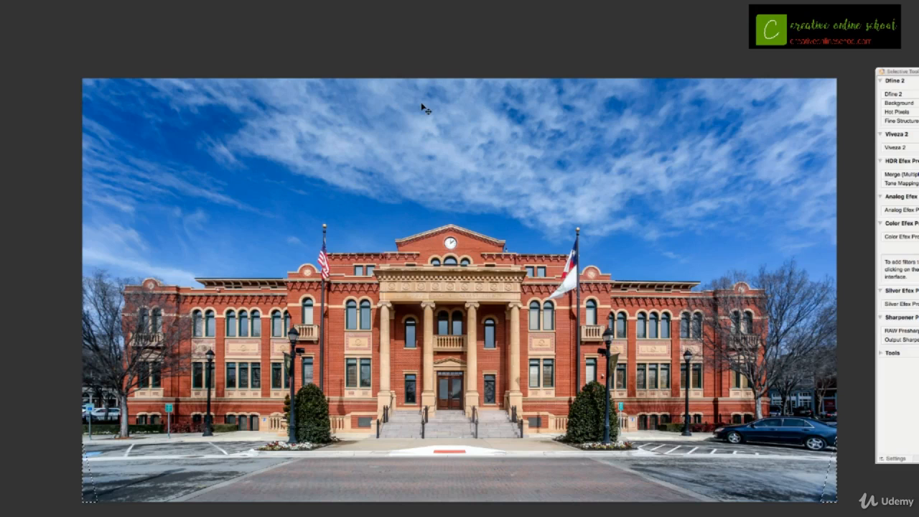
key("ctrl+d")
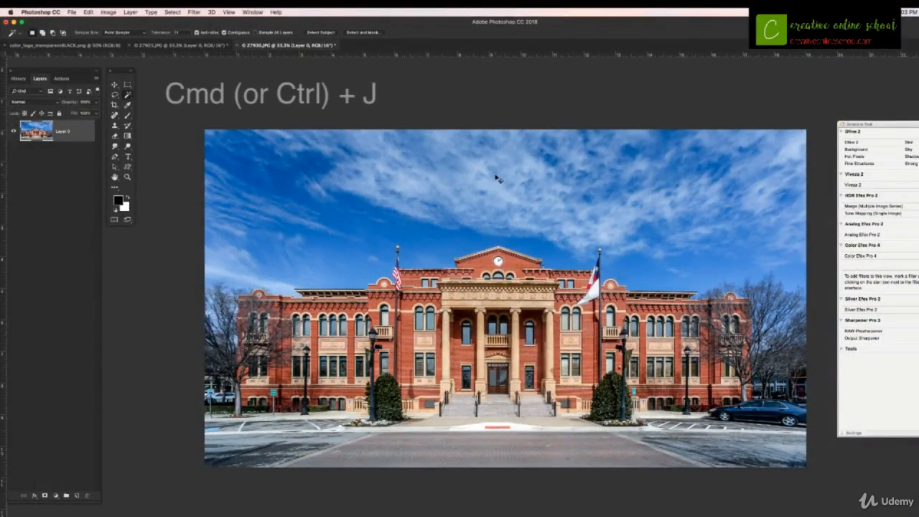
Duplicate the photo layer and apply a High Pass filter with a 0.8-pixel radius to the copy.
key("ctrl+j")
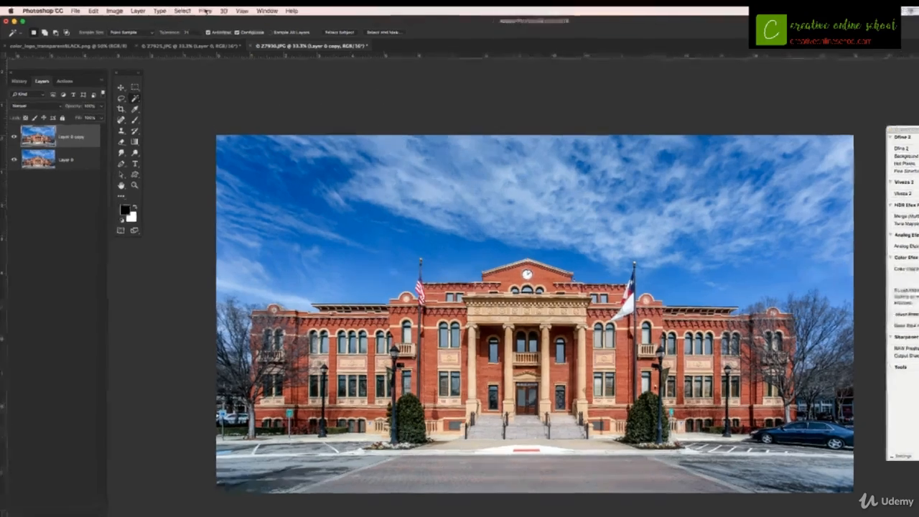
left_click(194, 12)
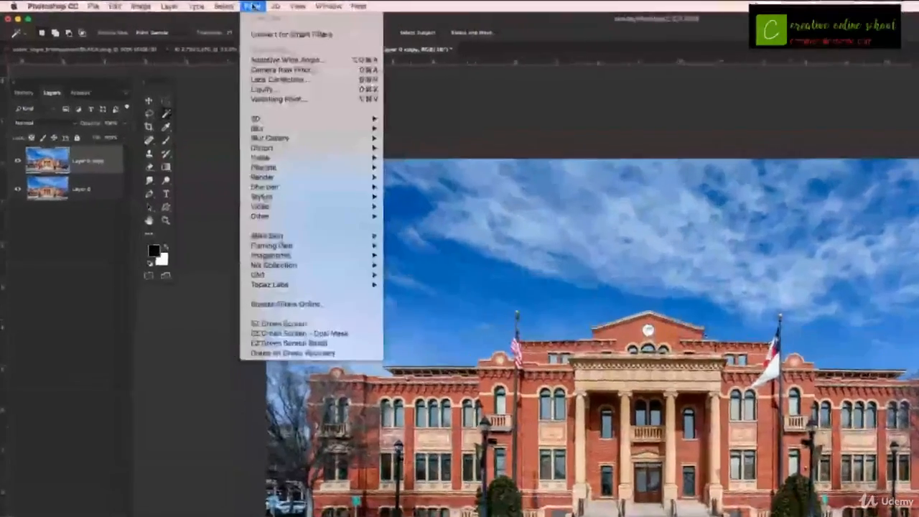
mouse_move(298, 221)
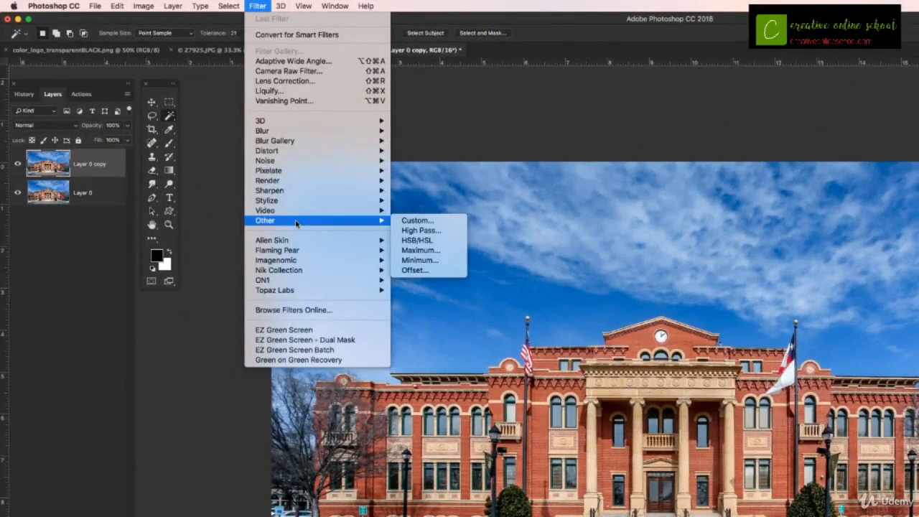
left_click(419, 230)
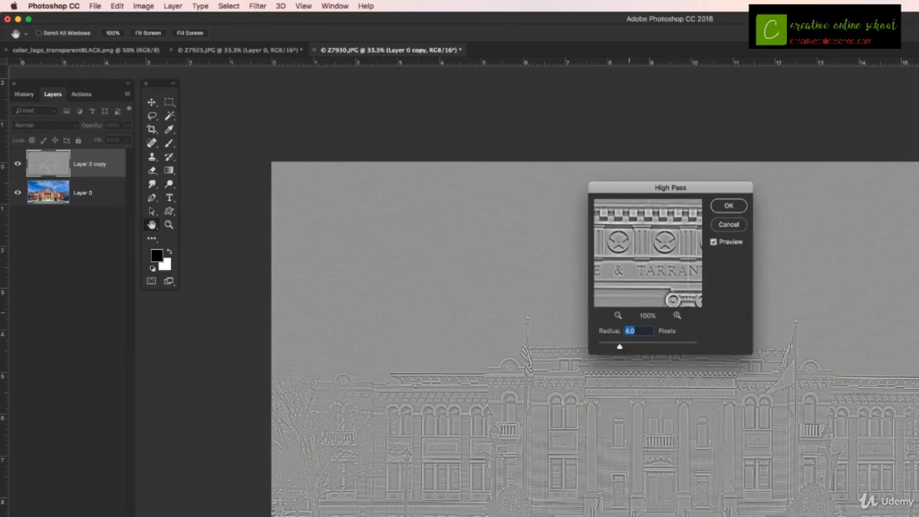
left_click_drag(620, 349, 602, 349)
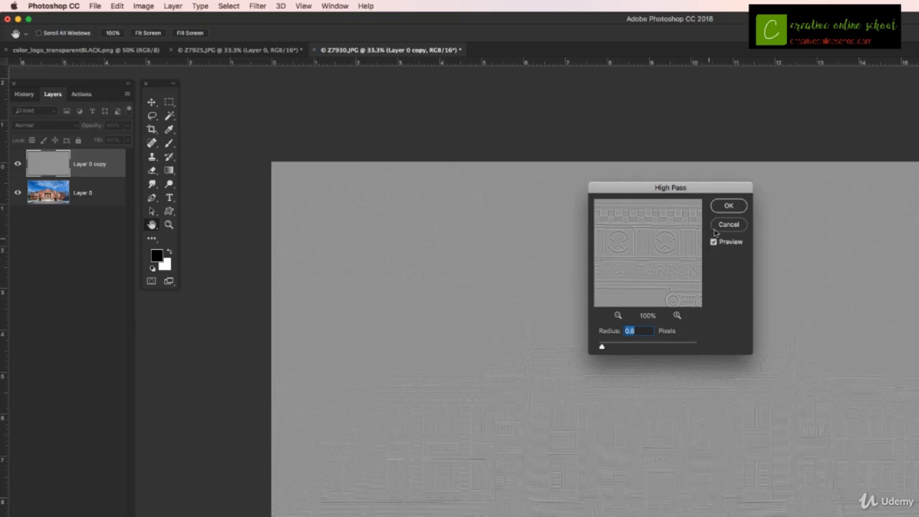
left_click(727, 206)
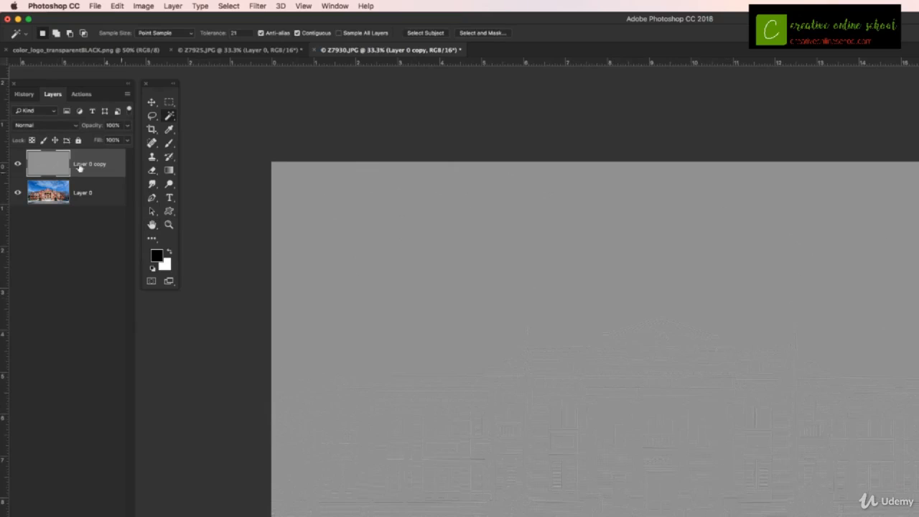
Blend the High Pass layer in Hard Light, compare the building detail with and without it, and flatten the image.
left_click(29, 125)
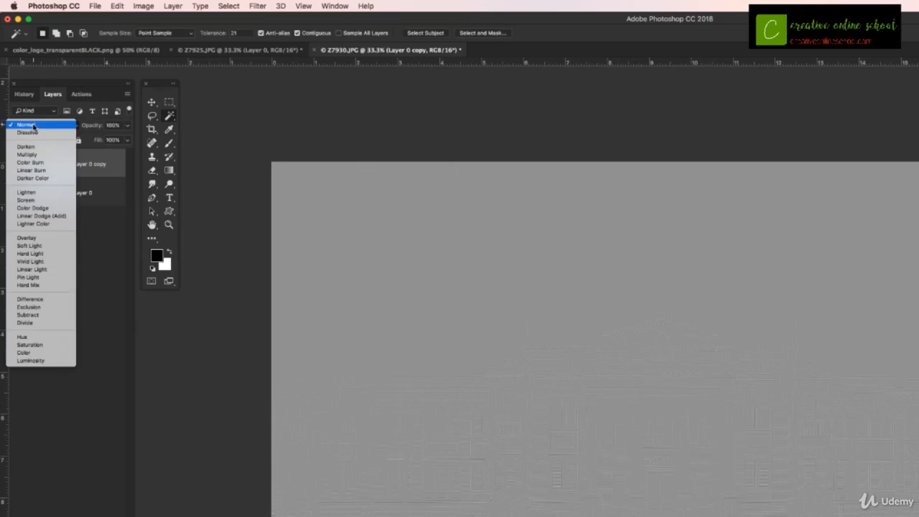
left_click(30, 253)
key("super+plus")
key("super+plus")
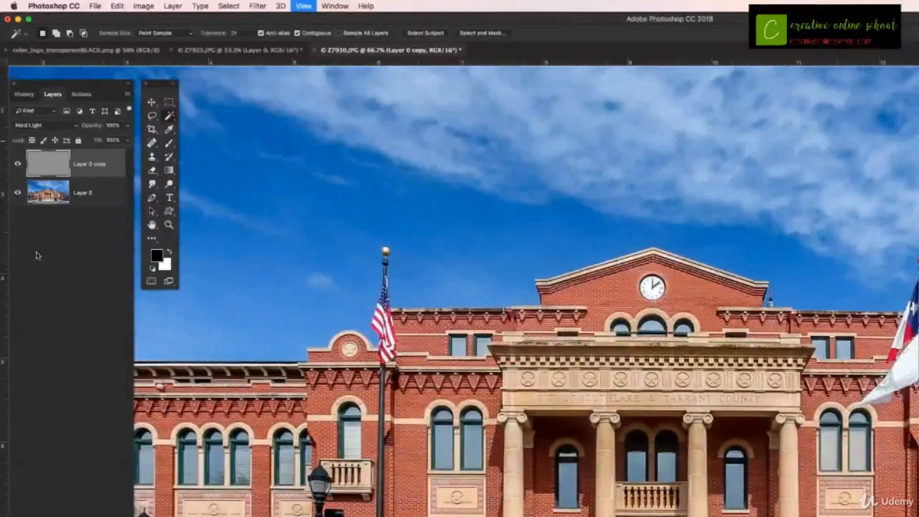
left_click(17, 165)
left_click(17, 165)
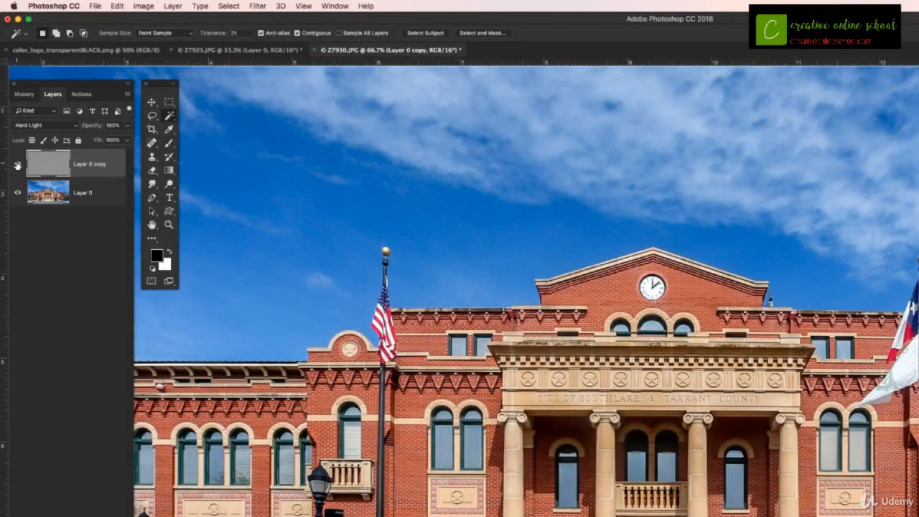
left_click(172, 6)
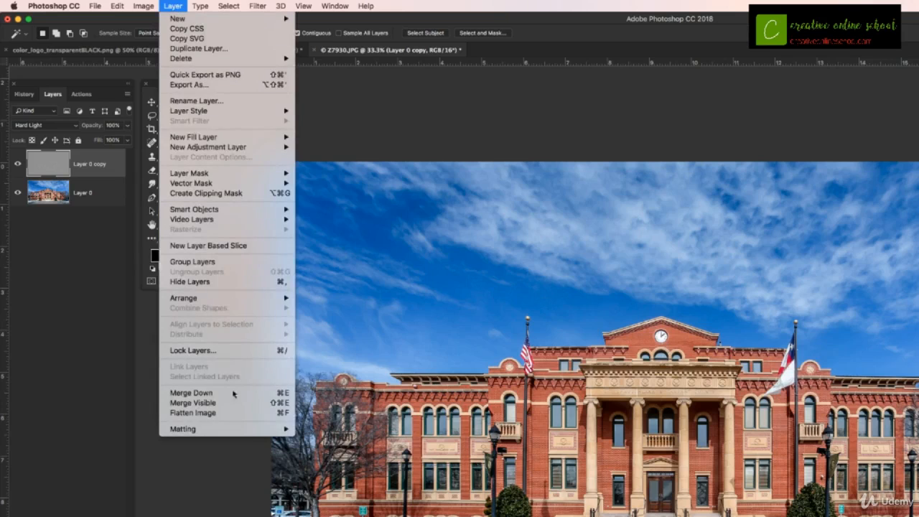
left_click(230, 414)
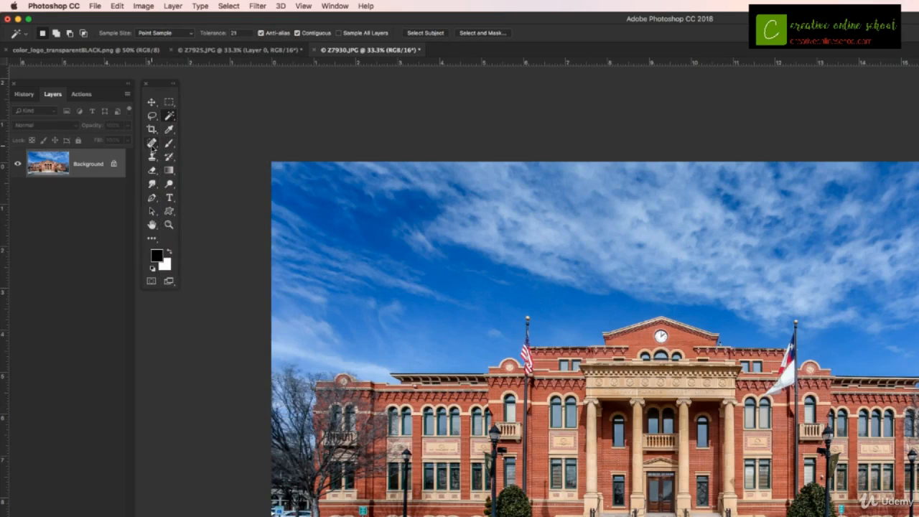
Remove the dark mark on the brick street with the Spot Healing Brush, and save the photo back to Lightroom.
left_click(152, 145)
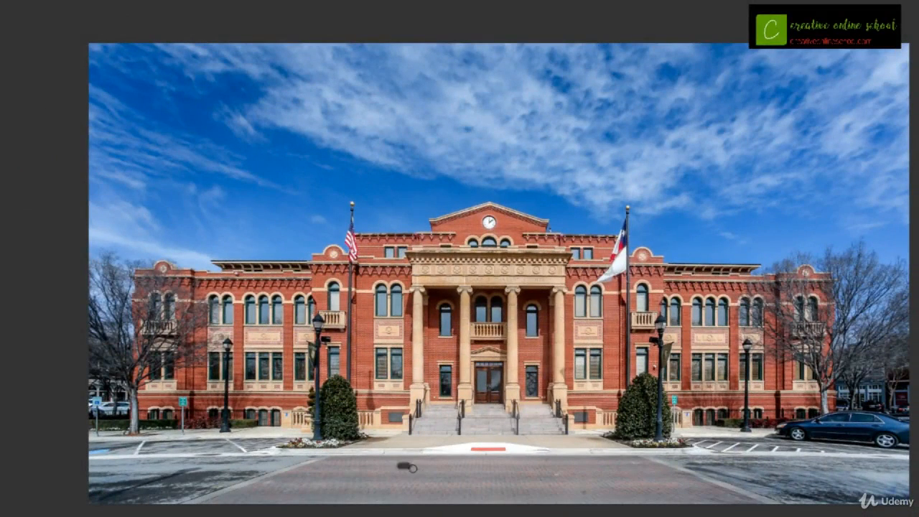
left_click_drag(407, 468, 413, 468)
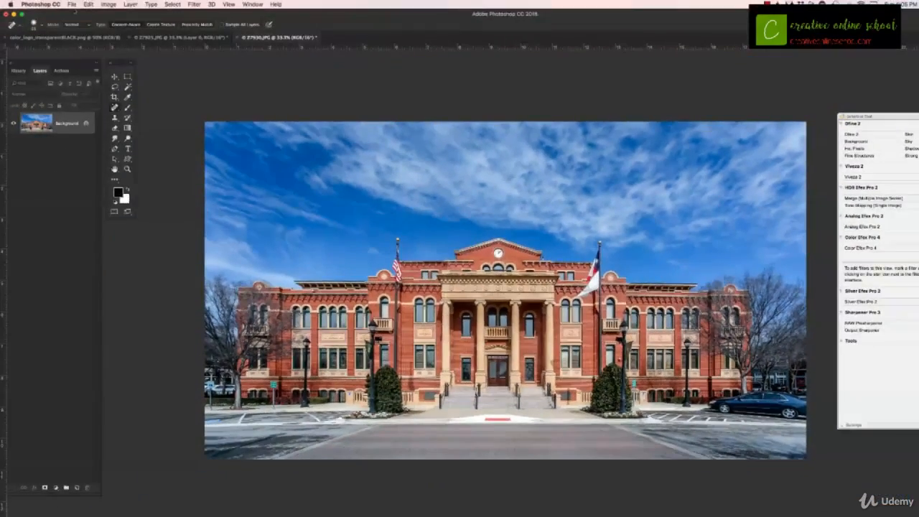
left_click(72, 4)
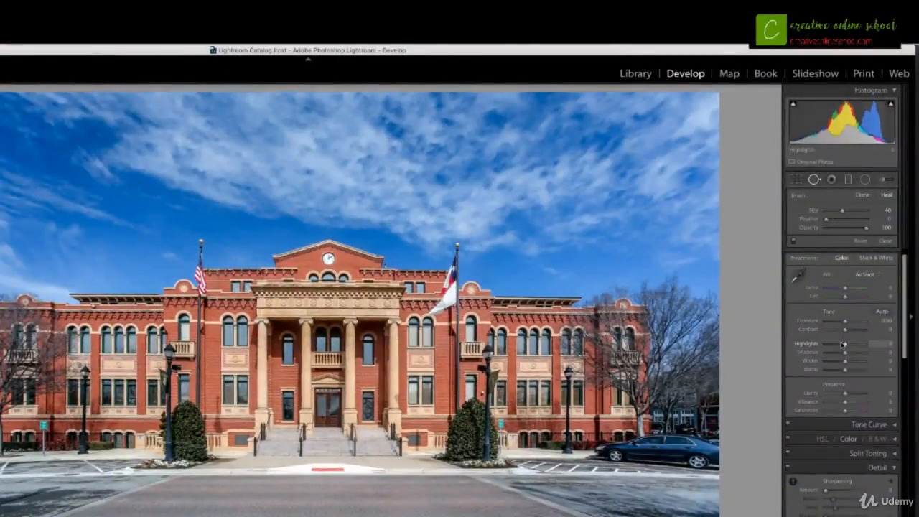
Set Highlights to -100, Shadows to +100, Whites to +34, Blacks to -1 and Clarity to about +12 on the front-view photo.
left_click_drag(847, 352, 826, 343)
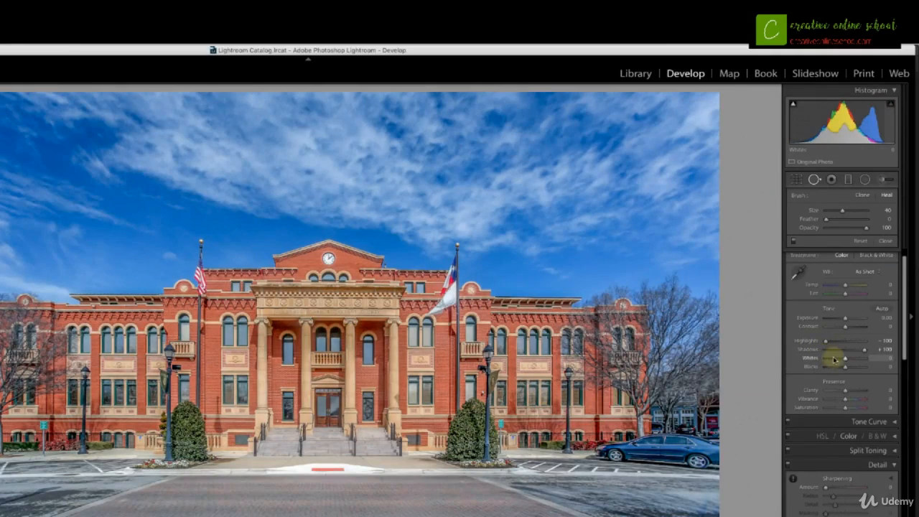
key("alt")
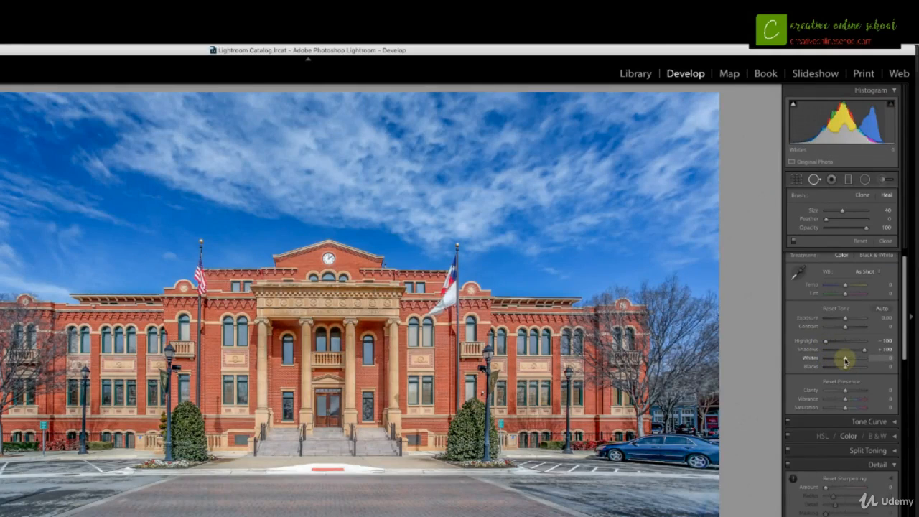
left_click_drag(845, 359, 850, 392)
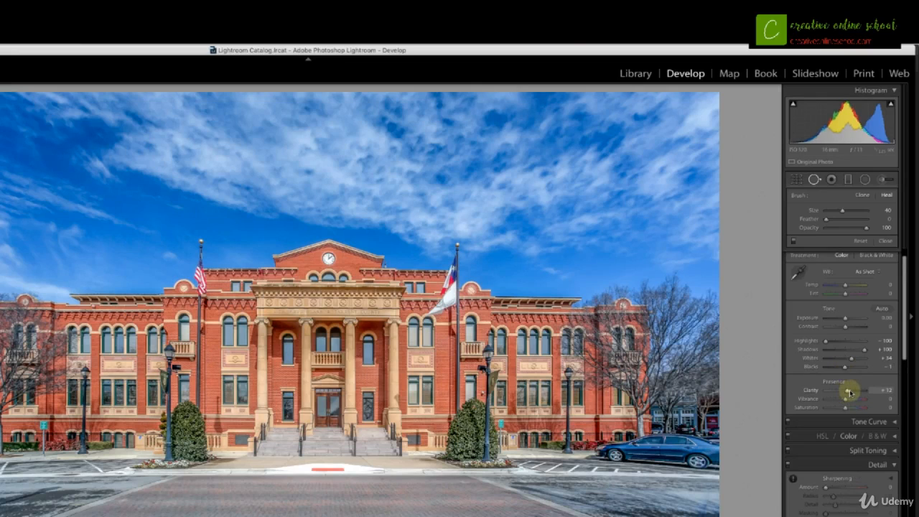
Add a post-crop vignette with an amount of -17 and the Paint Overlay style.
scroll(846, 403, "down", 10)
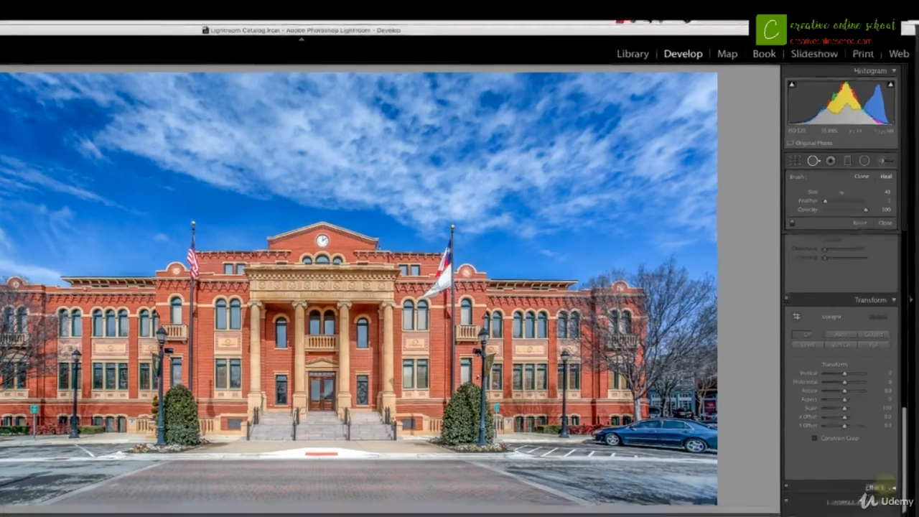
scroll(884, 485, "down", 5)
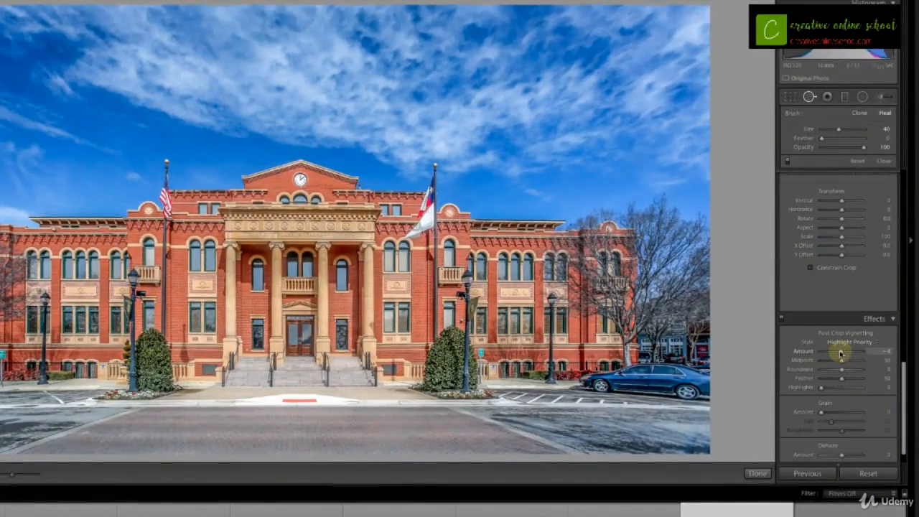
left_click_drag(840, 352, 838, 353)
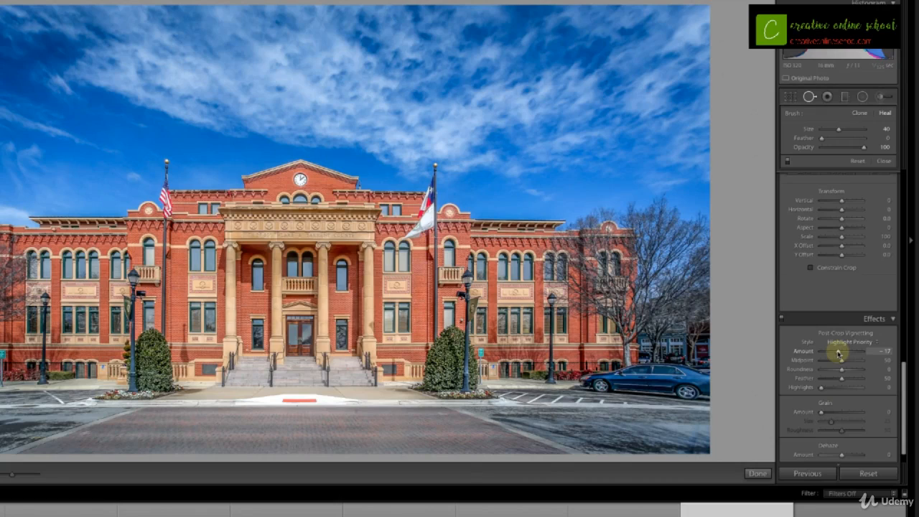
left_click(851, 342)
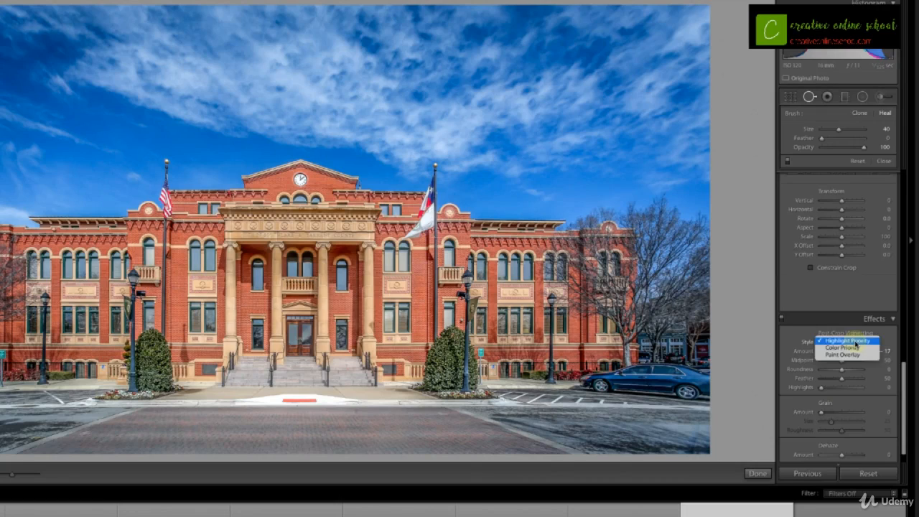
left_click(853, 354)
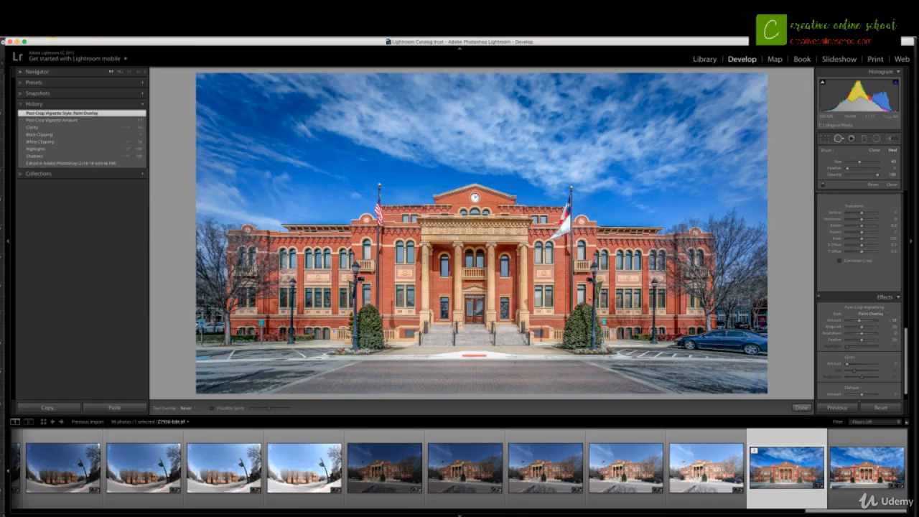
Start exporting the edited photo and browse to the BUILDING folder on the GOLD1 drive for the export location.
left_click(52, 38)
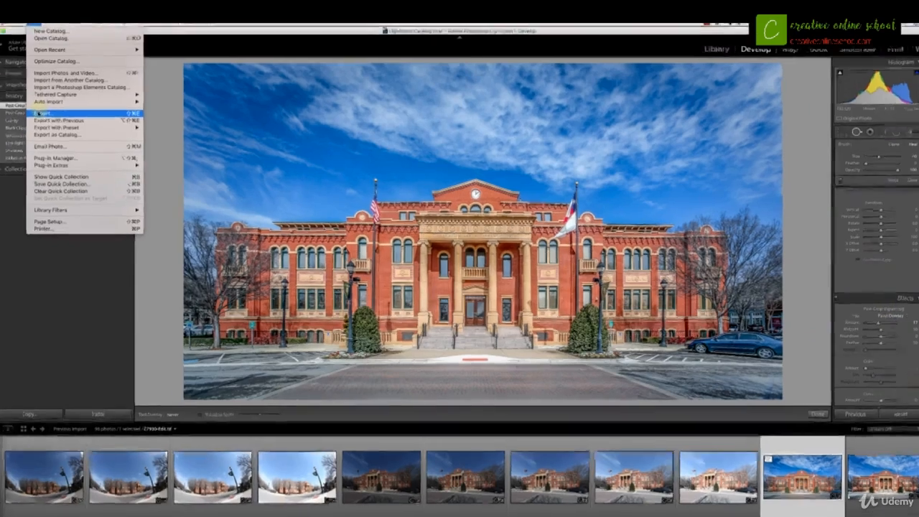
left_click(59, 120)
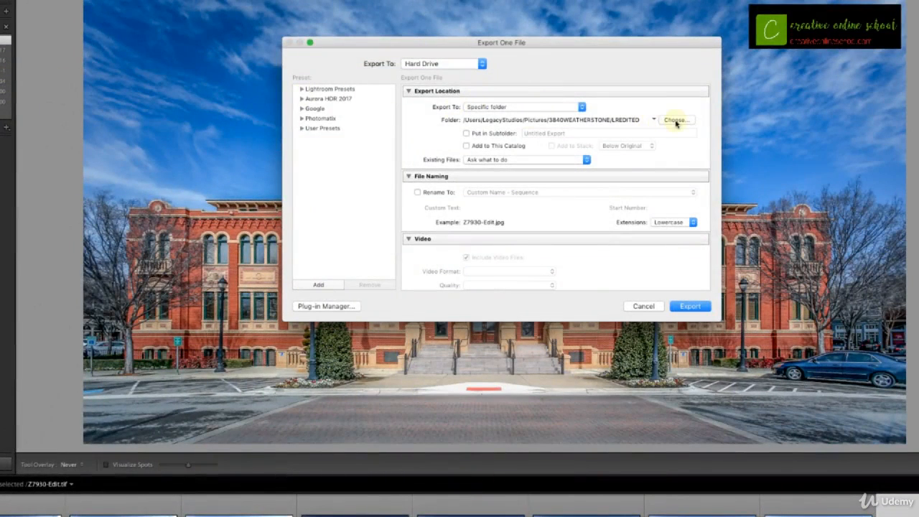
left_click(675, 122)
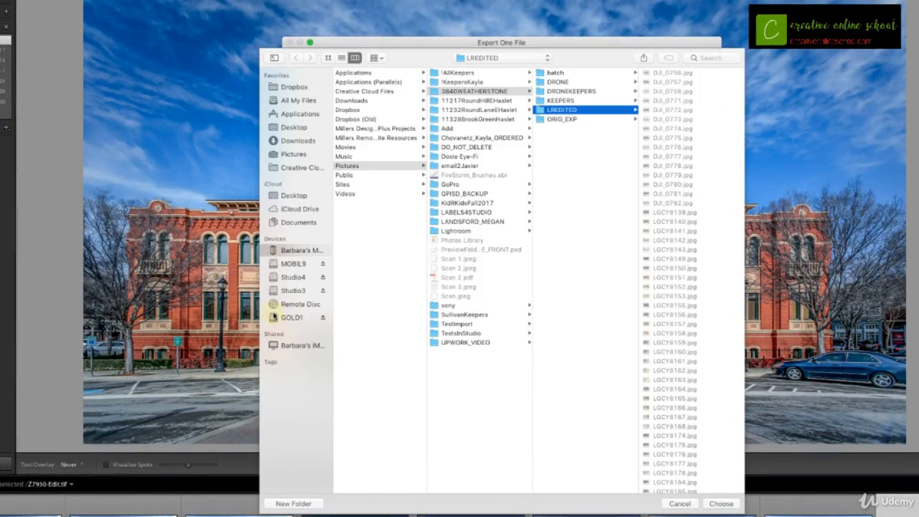
left_click(274, 317)
left_click(359, 73)
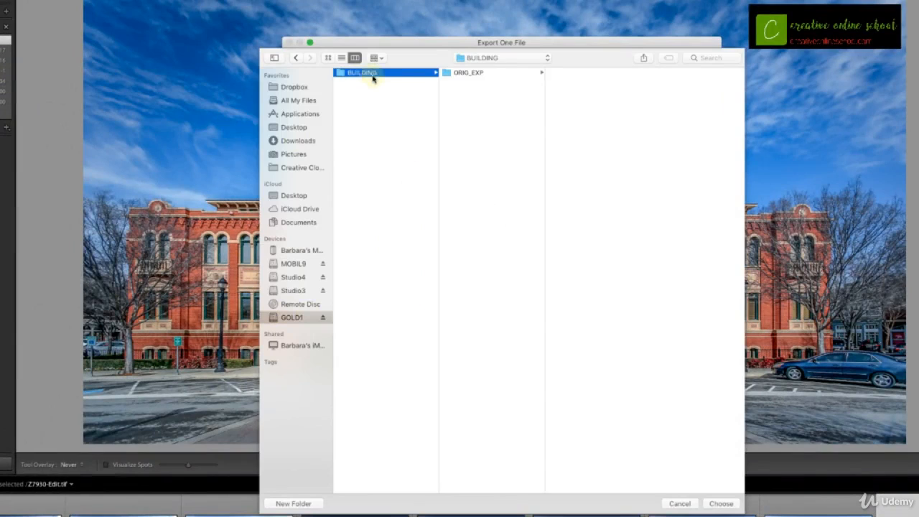
Create a folder named EDITED inside BUILDING and choose it as the export destination.
left_click(290, 501)
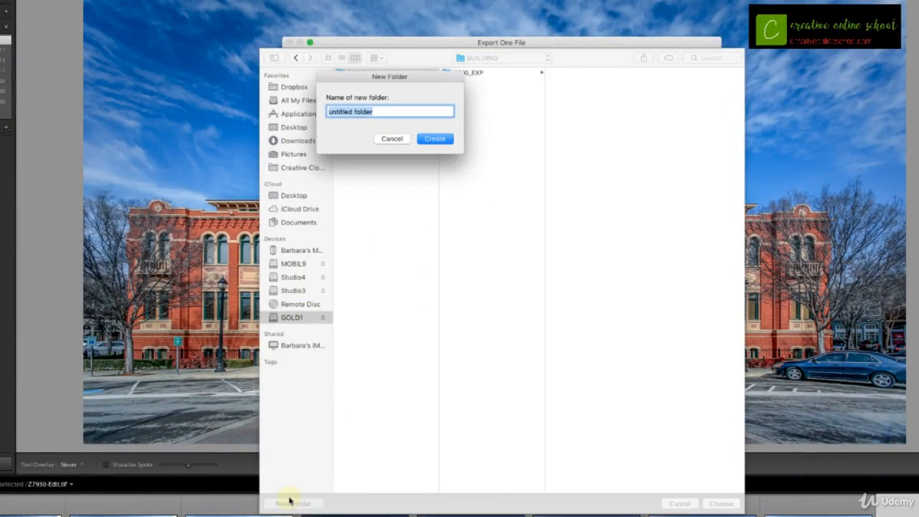
type("e")
key("BackSpace")
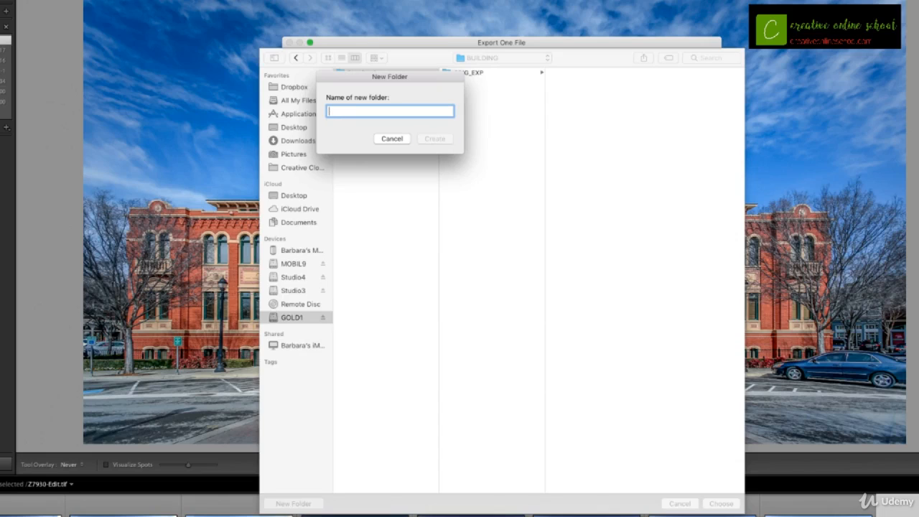
type("EDITED")
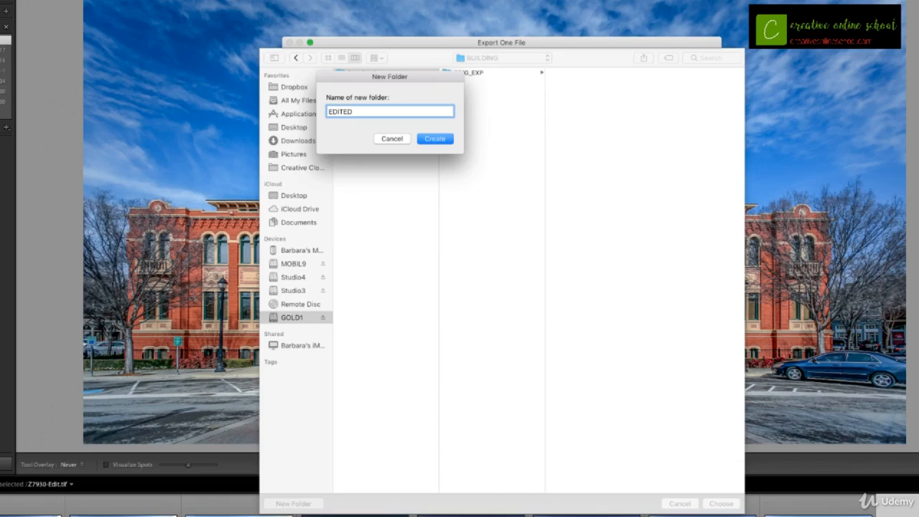
key("Return")
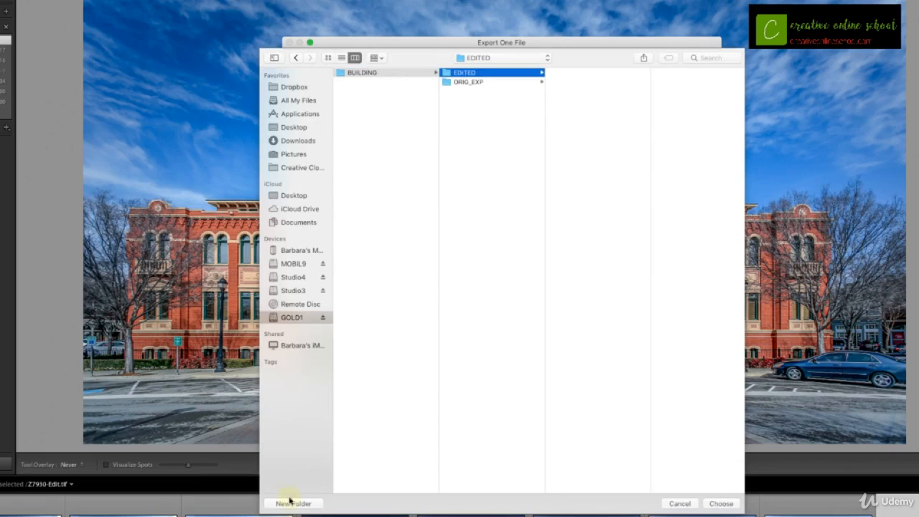
left_click(718, 503)
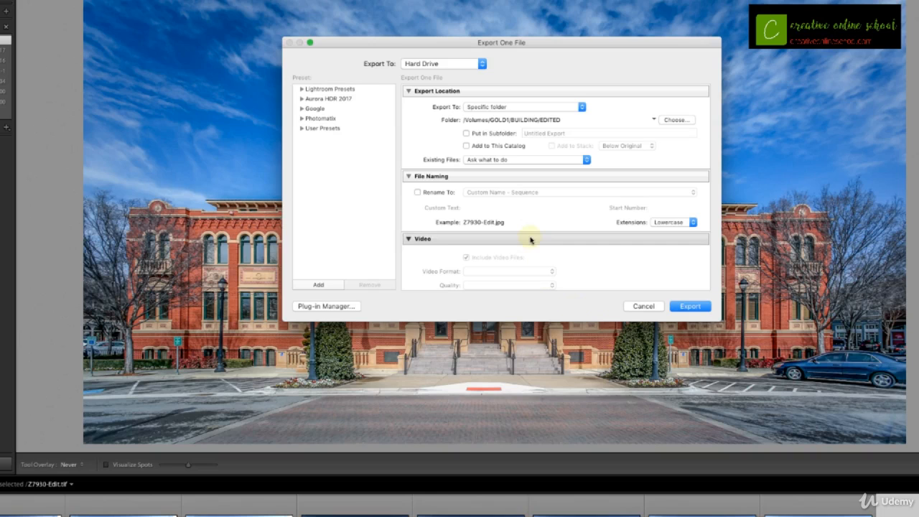
Check the remaining export settings and export the photo as an sRGB JPEG at quality 100 and 200 pixels per inch.
scroll(530, 239, "down", 5)
scroll(530, 239, "down", 6)
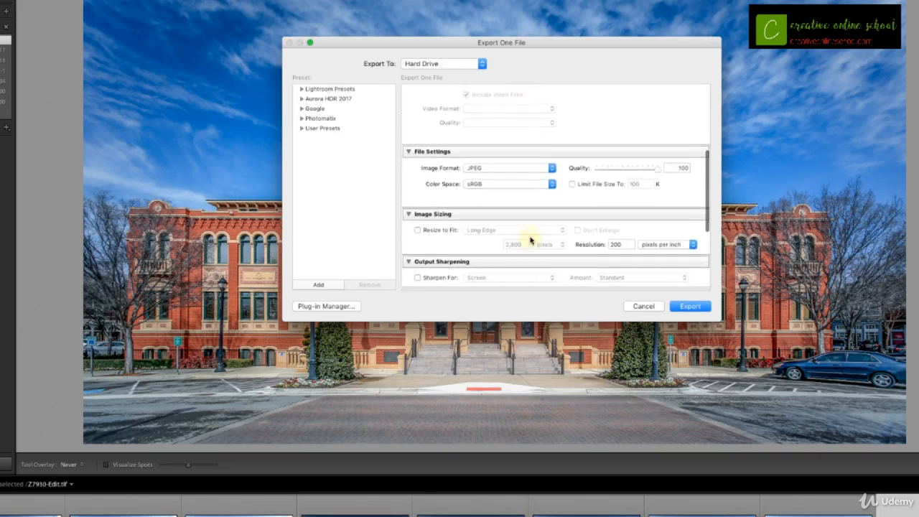
scroll(531, 240, "down", 5)
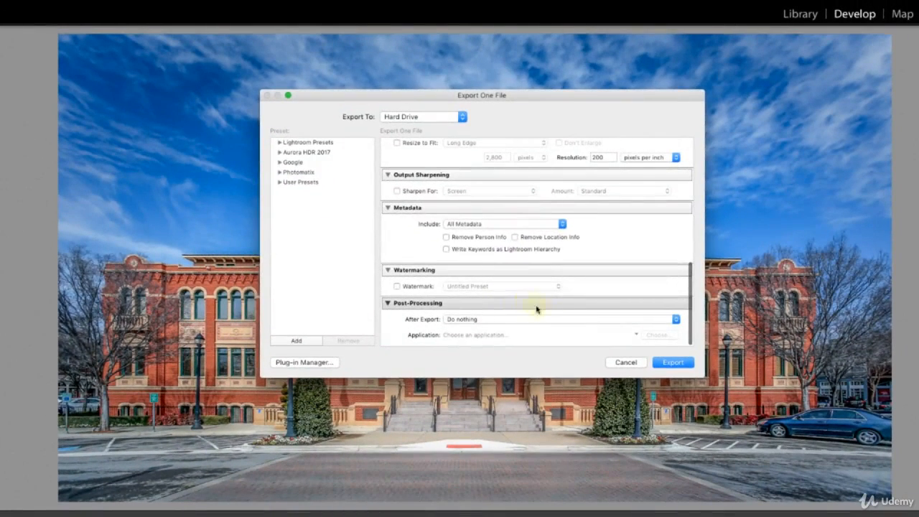
left_click(657, 359)
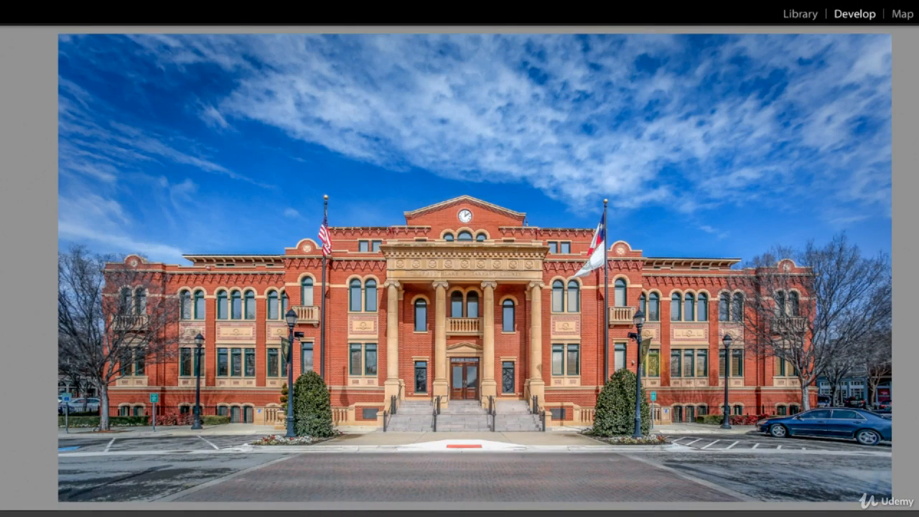